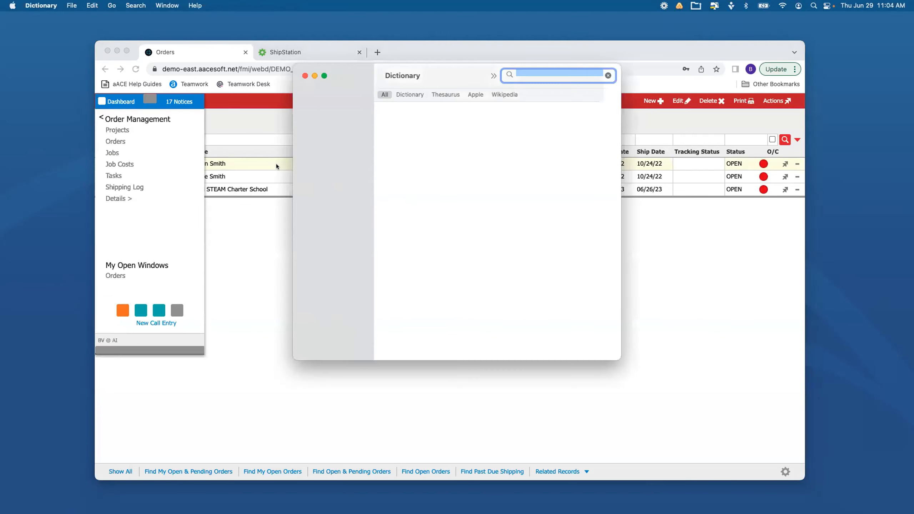
Close the Dictionary window and start a new order billed to Full STEAM Charter School
click(304, 75)
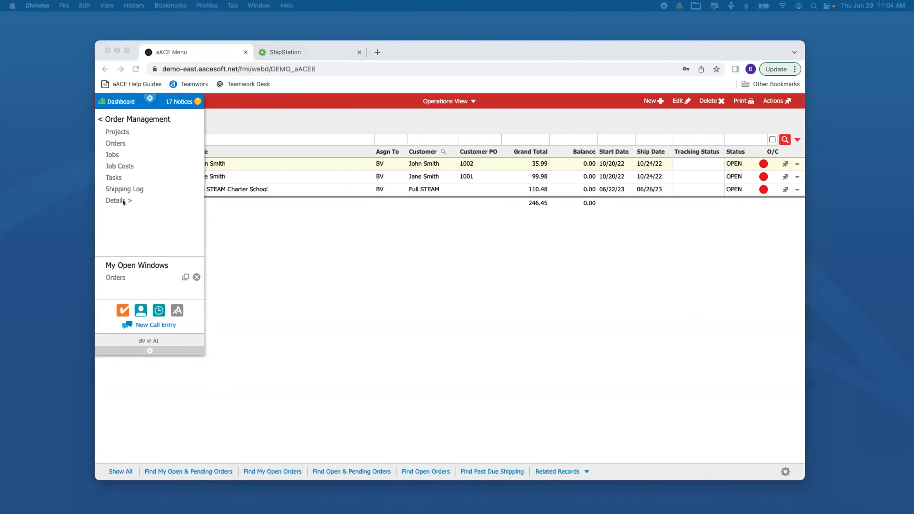
click(112, 277)
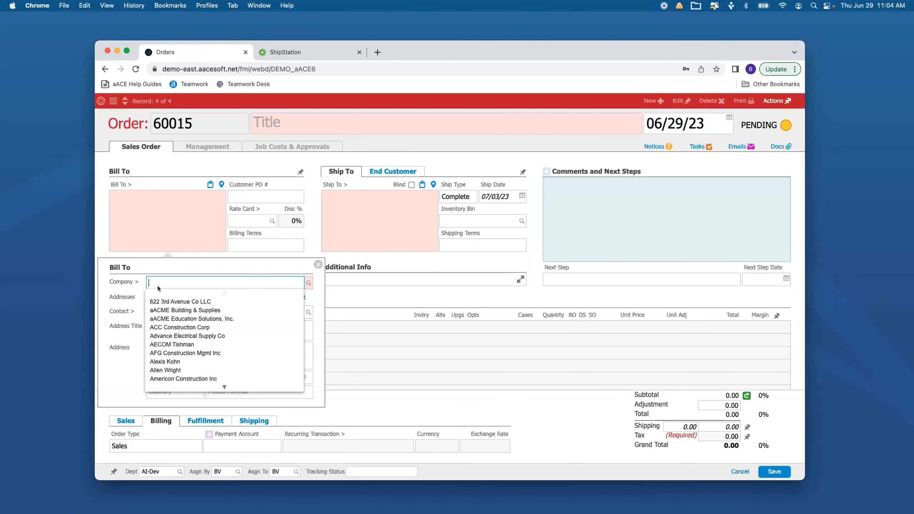
text(full)
click(173, 302)
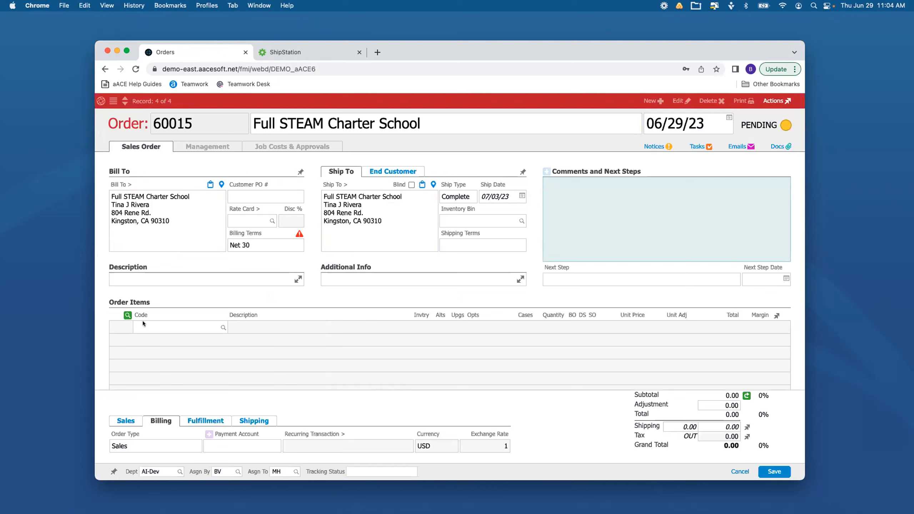
Add order items TB-LIT104 (Shakespeare's Comedies) and TB-LIT106 (Shakespeare's Tragedies) to the order
click(143, 323)
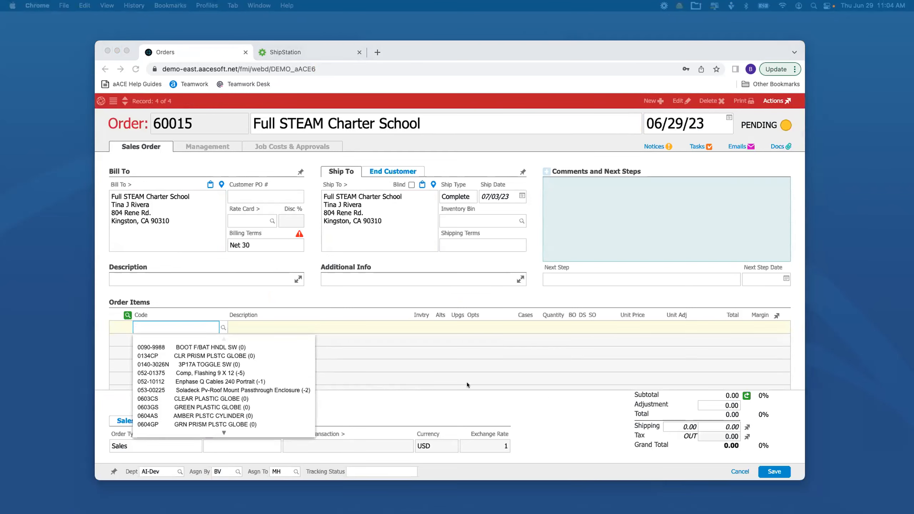
text(TB-LIT104)
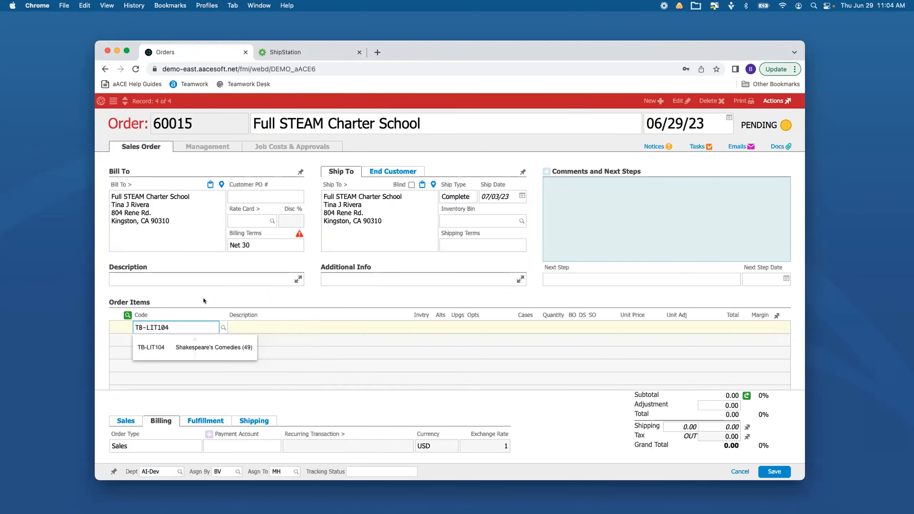
key(Return)
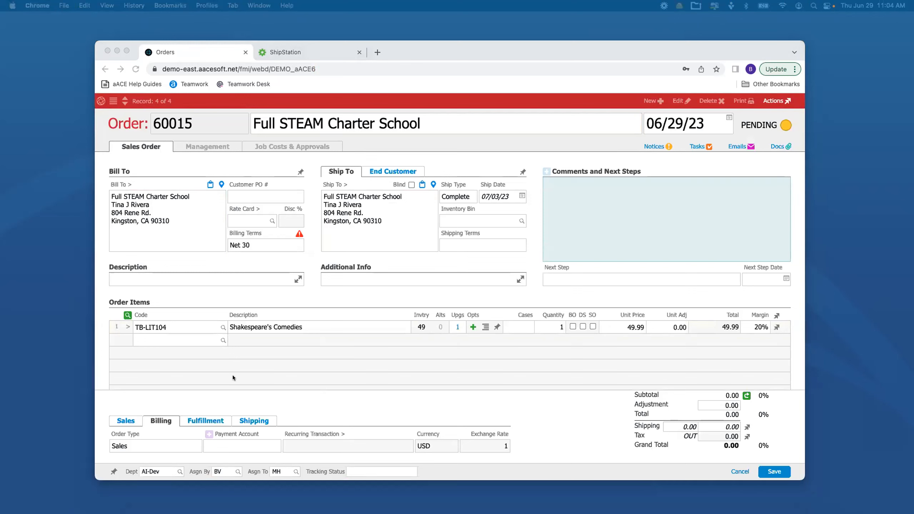
click(157, 338)
text(TB-LIT106)
key(Return)
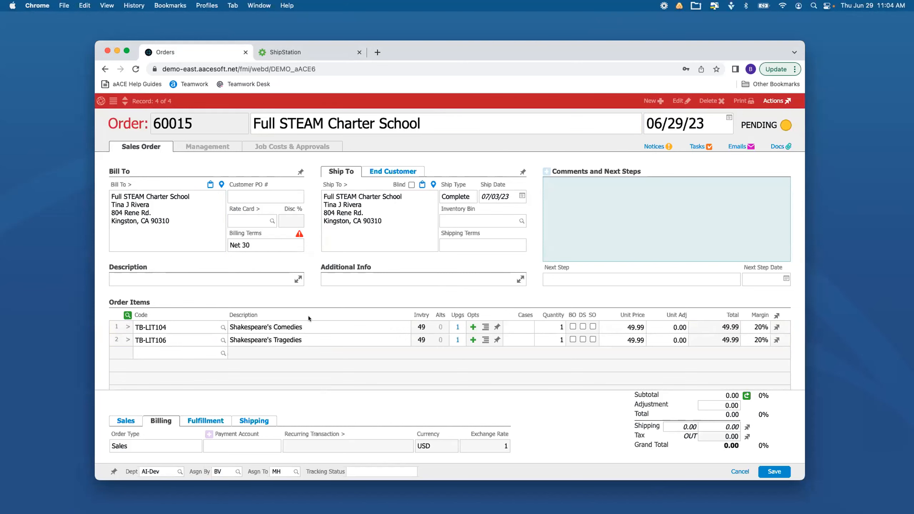
Recalculate the order's amounts, then save and open the order
click(743, 392)
click(775, 472)
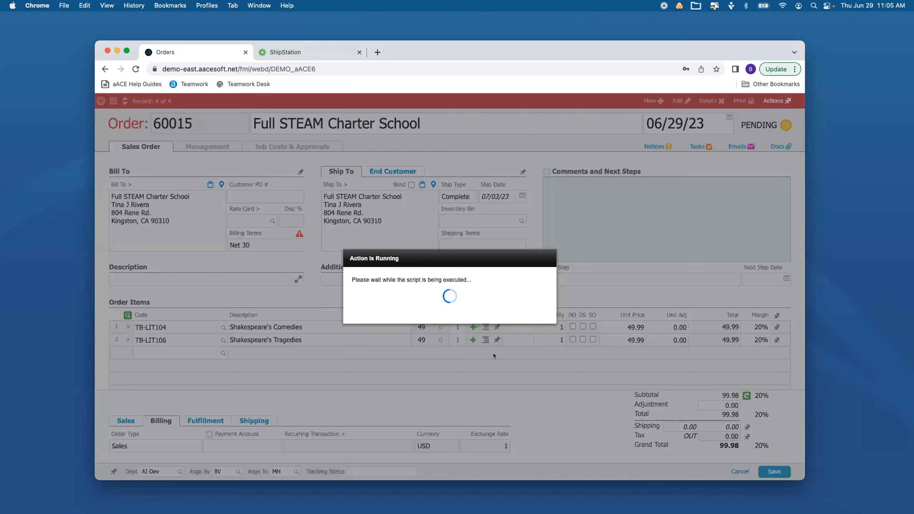
click(511, 305)
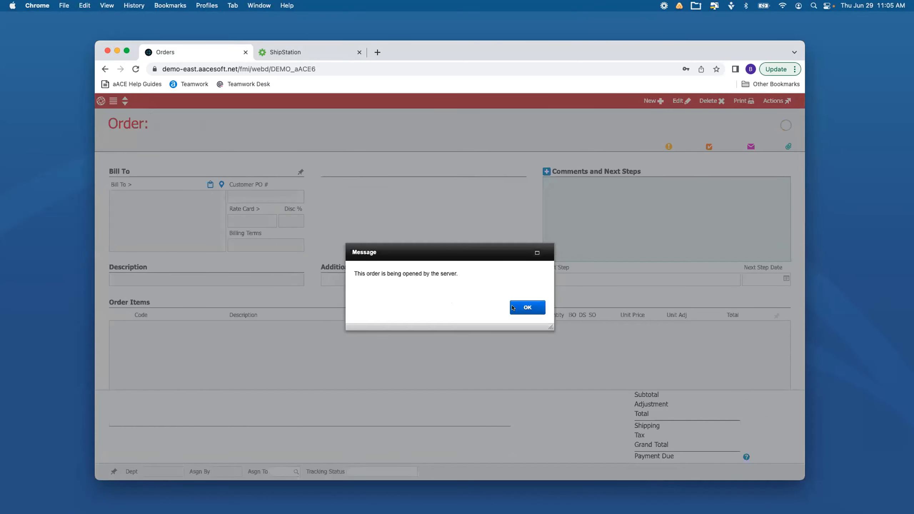
click(514, 307)
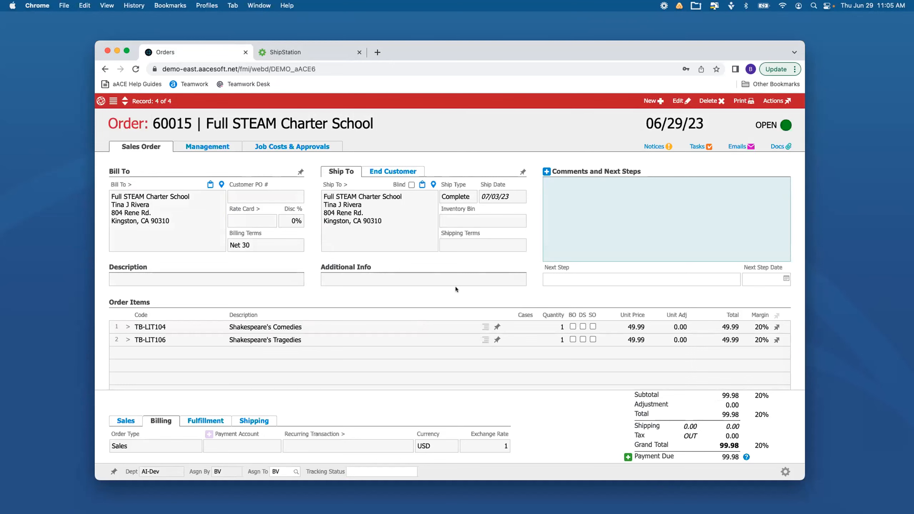
Open the pending shipment from the order's shipping and receiving details and transmit it
click(207, 145)
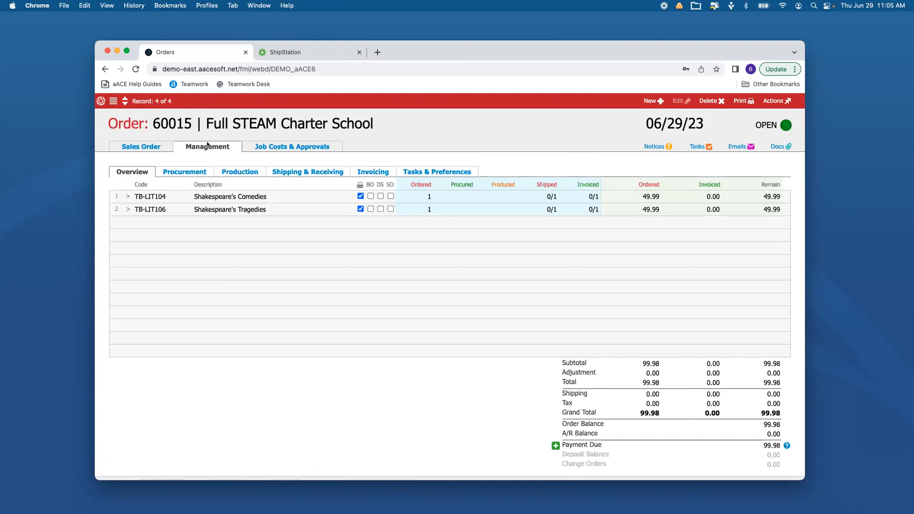
click(308, 172)
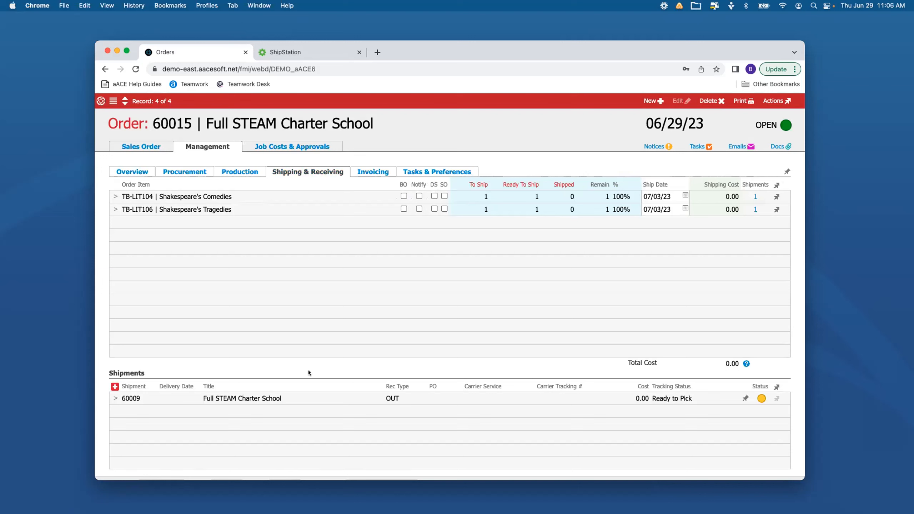
click(658, 398)
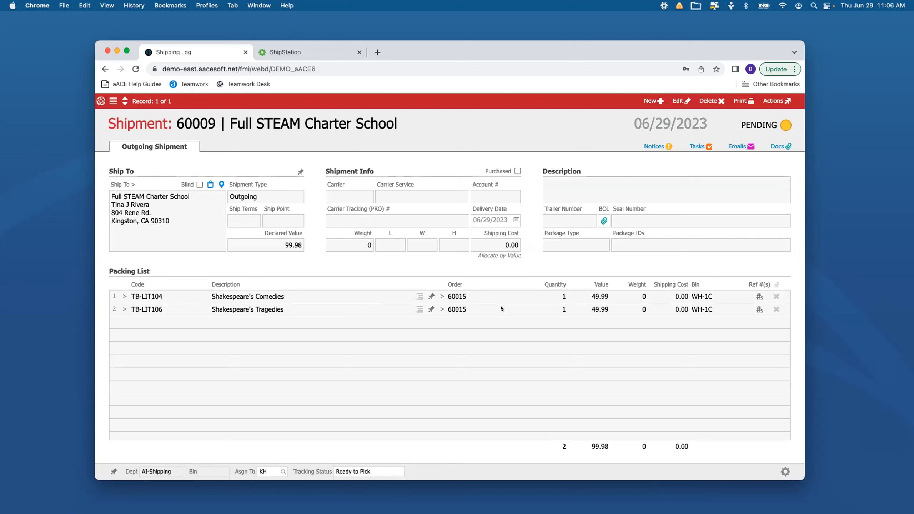
click(776, 104)
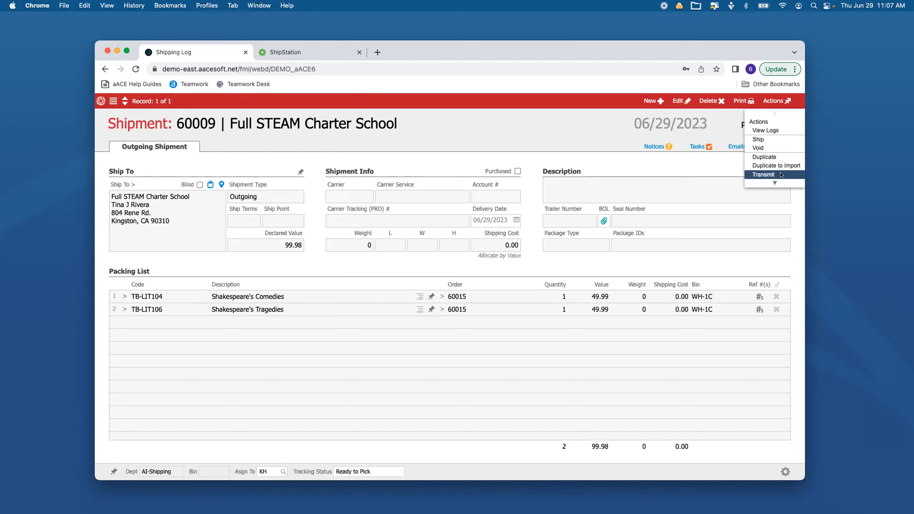
click(781, 175)
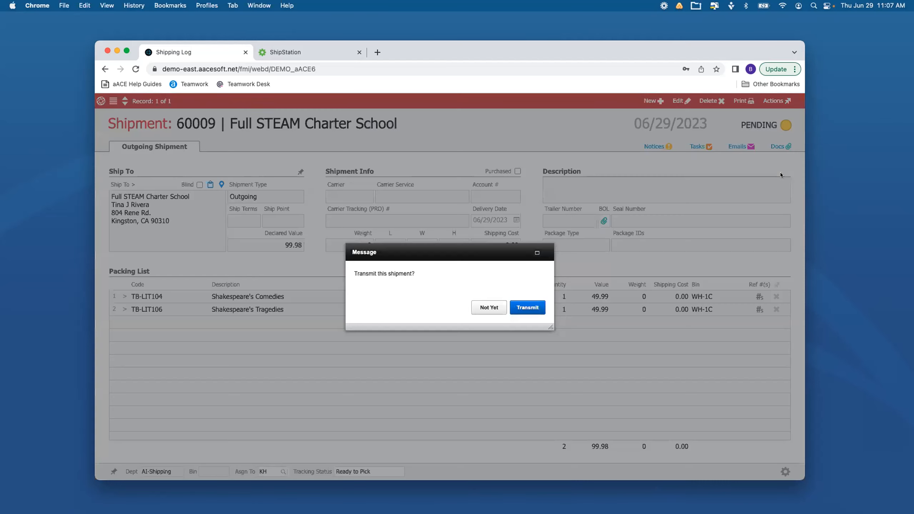
click(529, 305)
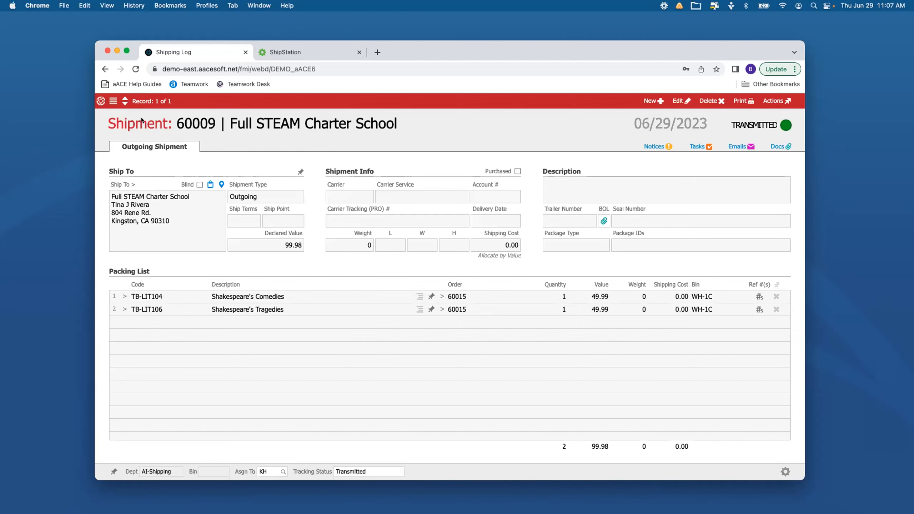
Go to the shipments list and find all shipments with status PENDING
click(113, 101)
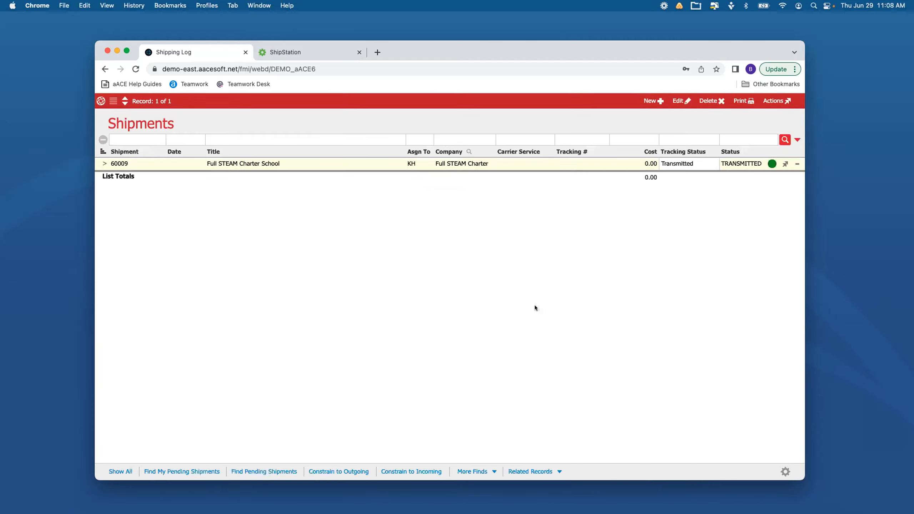
click(751, 140)
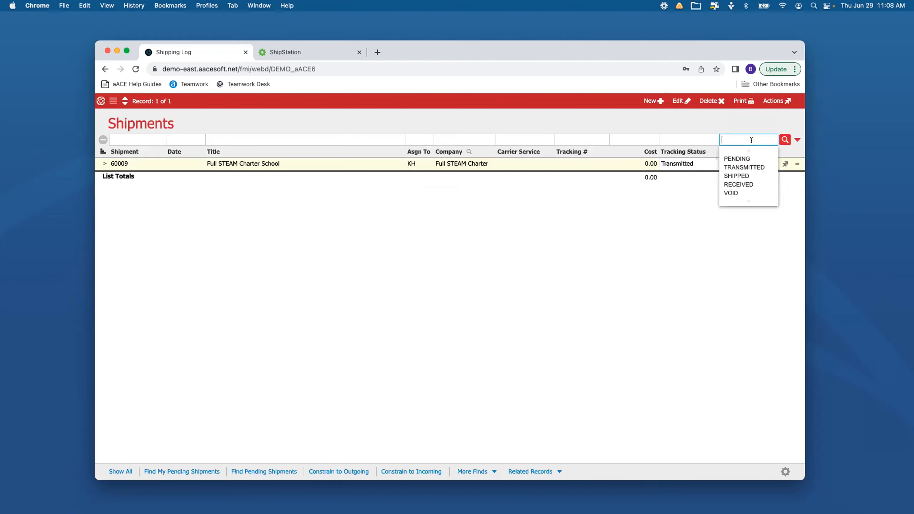
click(735, 158)
click(783, 139)
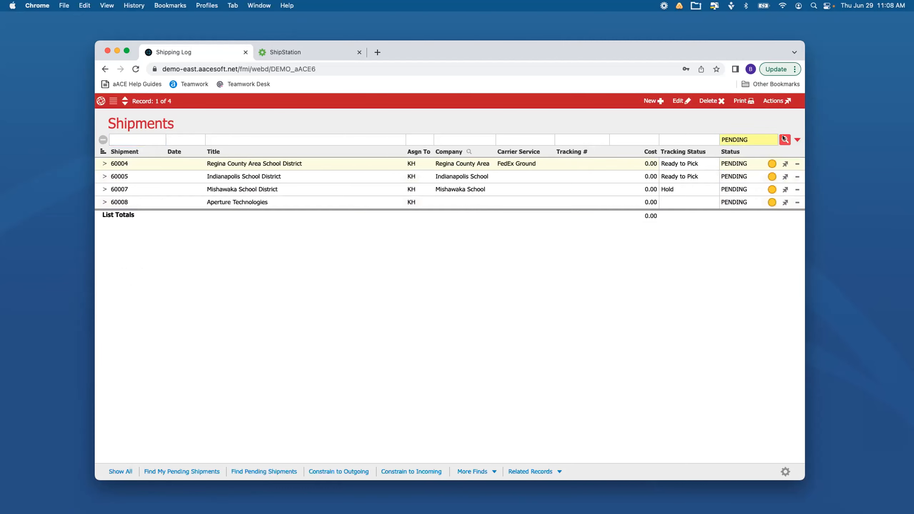
Set the tracking status of the Regina County Area School District shipment to Ready to Transmit
click(705, 164)
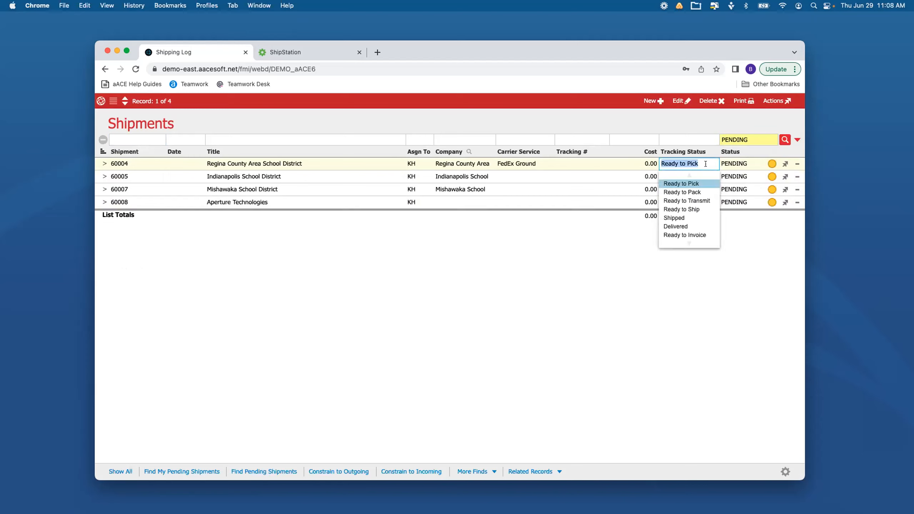
click(679, 201)
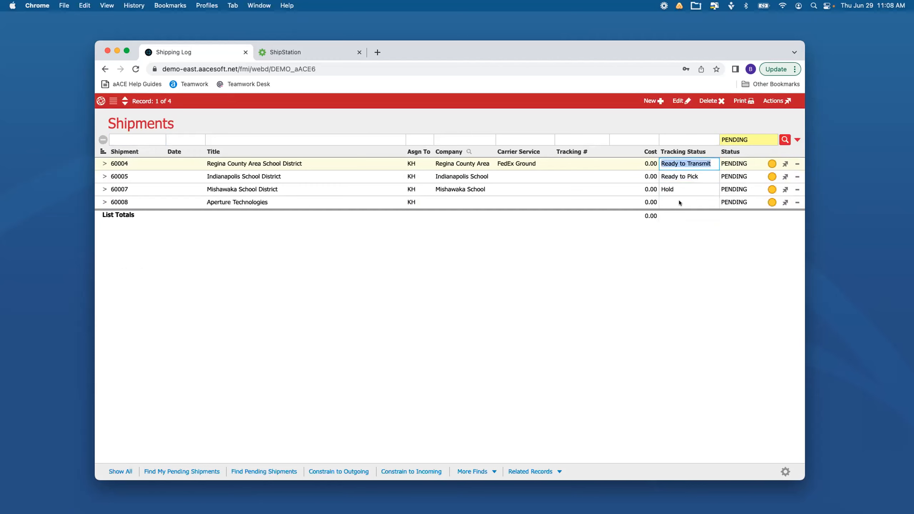
click(667, 283)
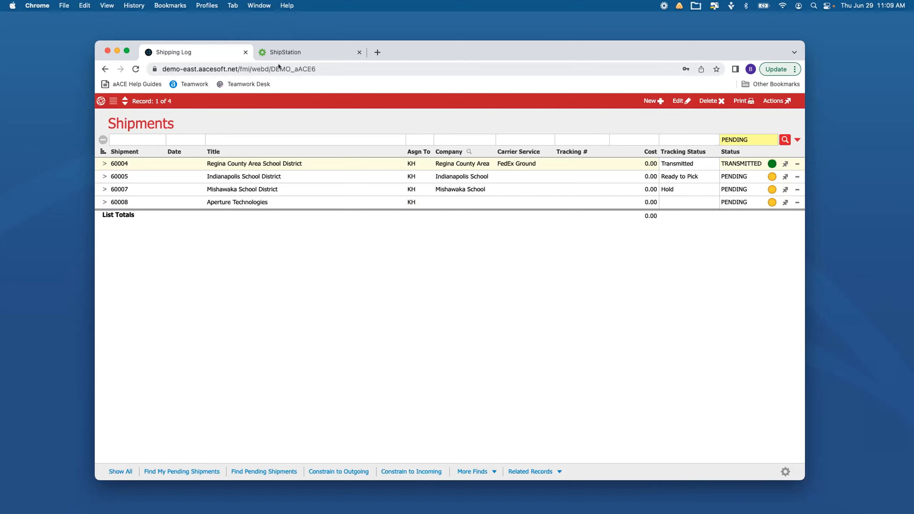
Switch to ShipStation, reload the orders awaiting shipment, and compare them with the aACE shipments list
click(328, 53)
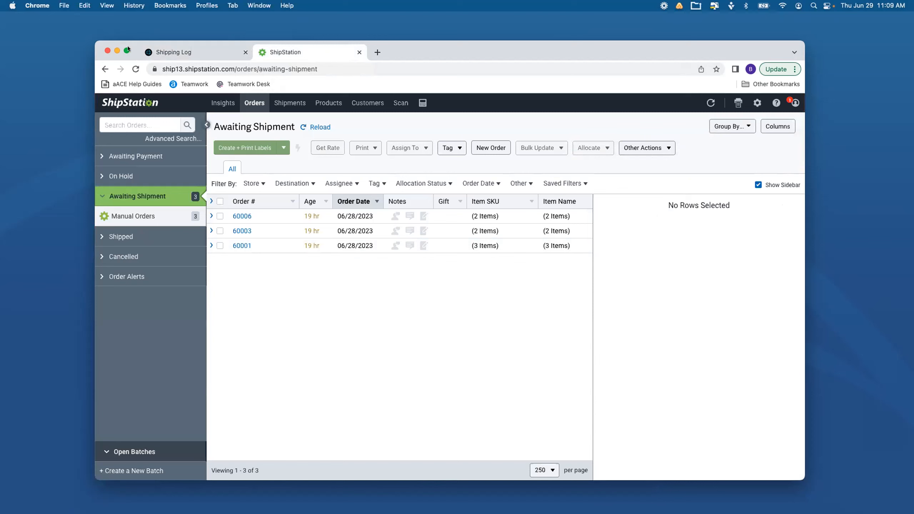
click(133, 67)
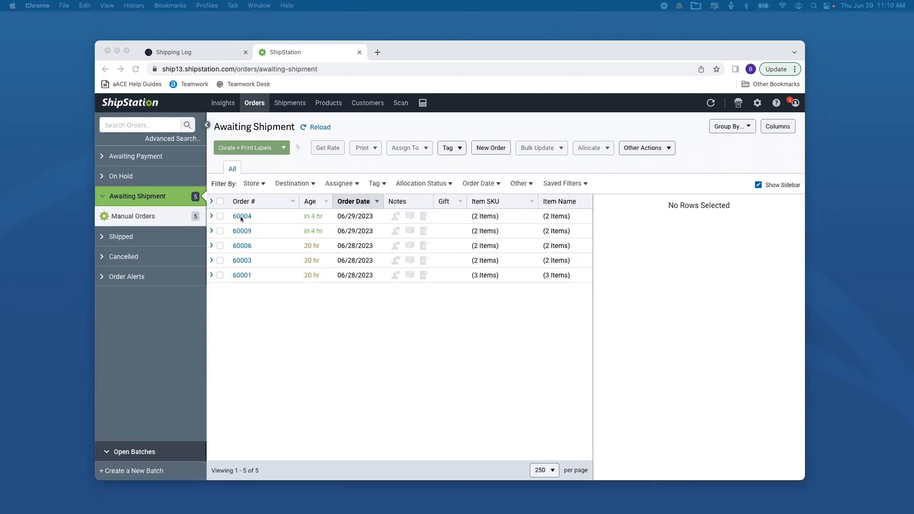
click(193, 52)
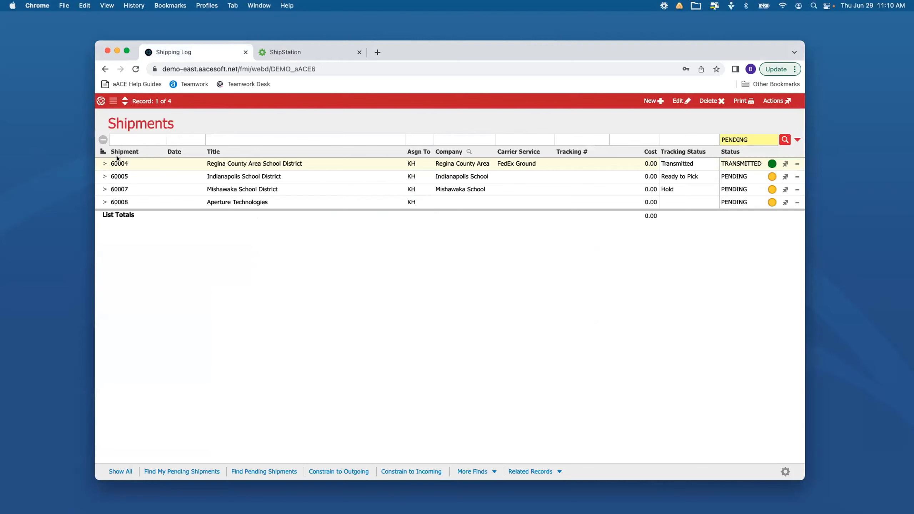
click(288, 52)
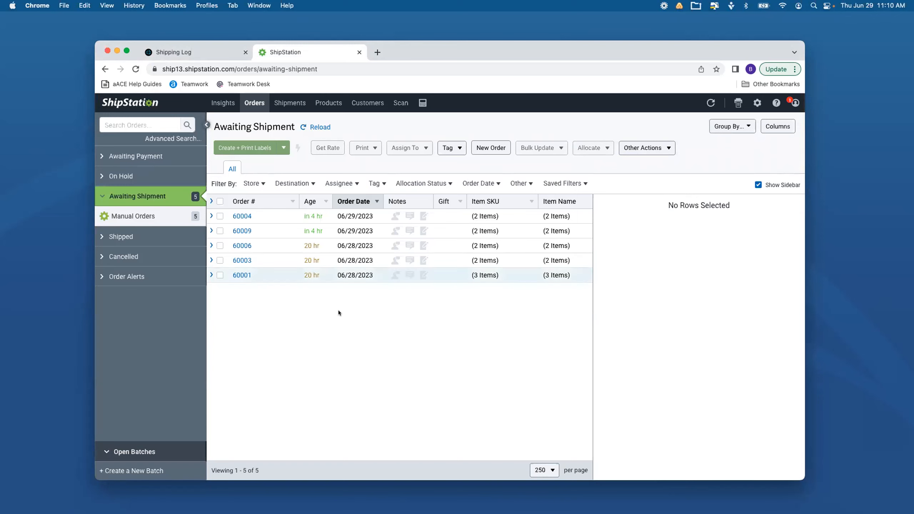
In aACE, find the shipments with status TRANSMITTED and open the Full STEAM Charter School shipment
click(202, 51)
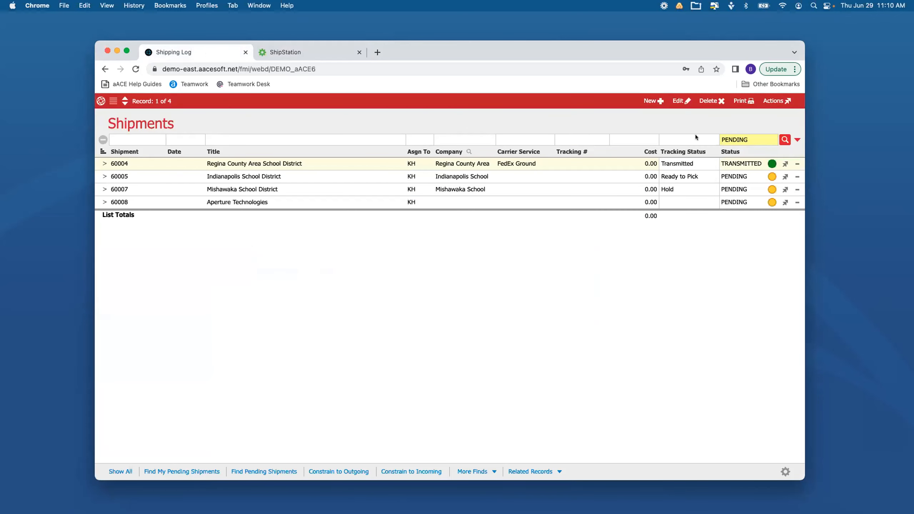
click(729, 140)
click(734, 167)
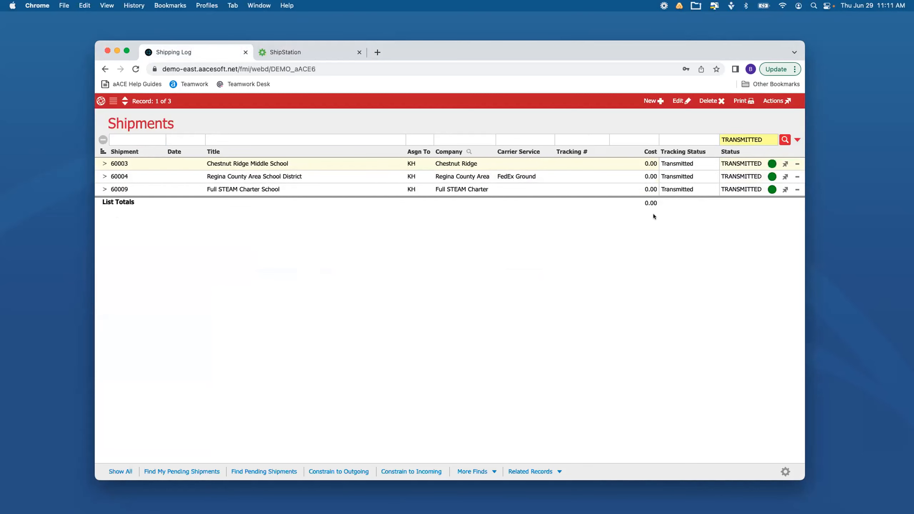
click(104, 189)
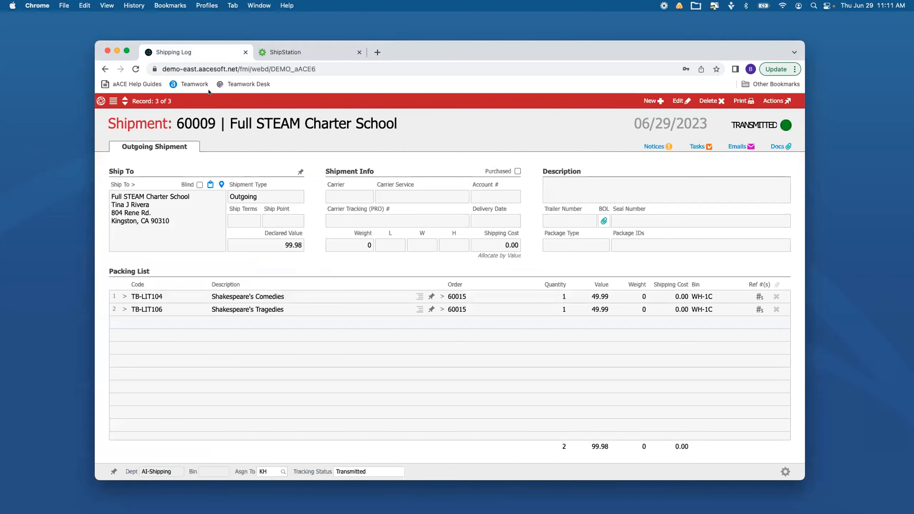
Open the matching Full STEAM Charter School order in ShipStation and compare its details with the aACE shipment
click(310, 47)
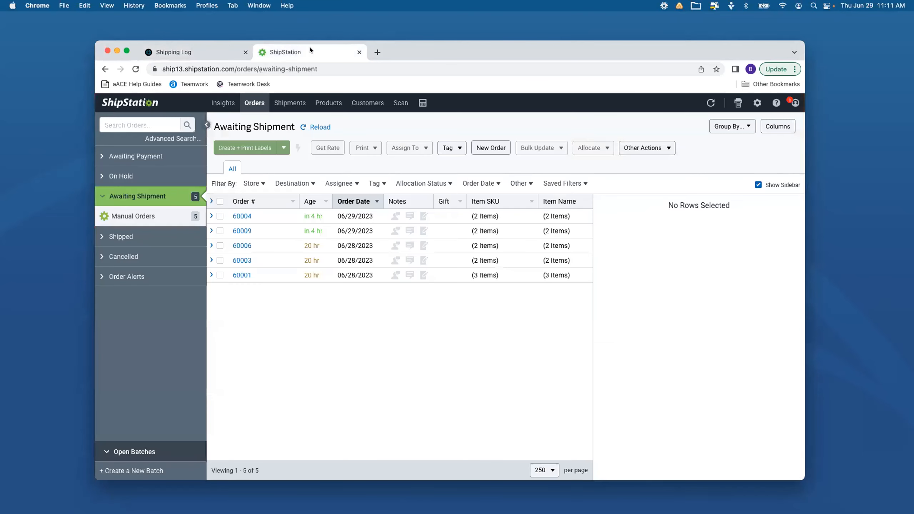
click(235, 230)
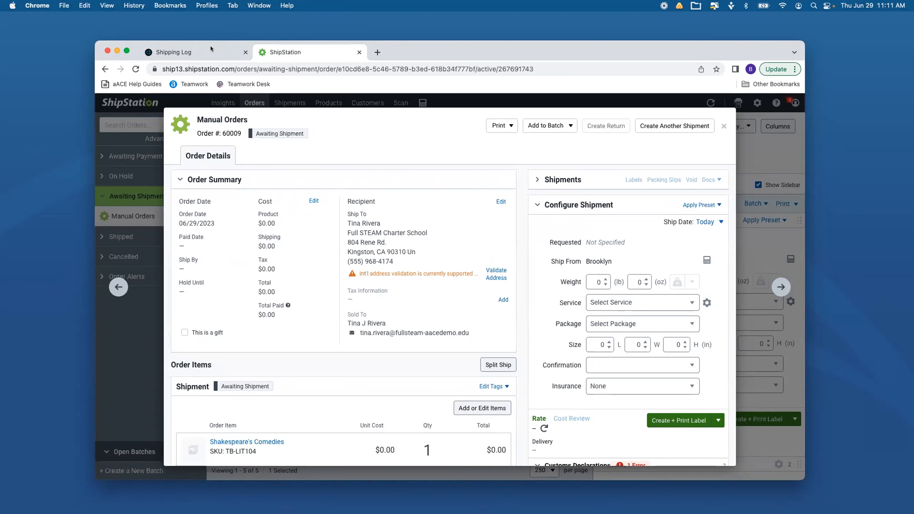
click(193, 49)
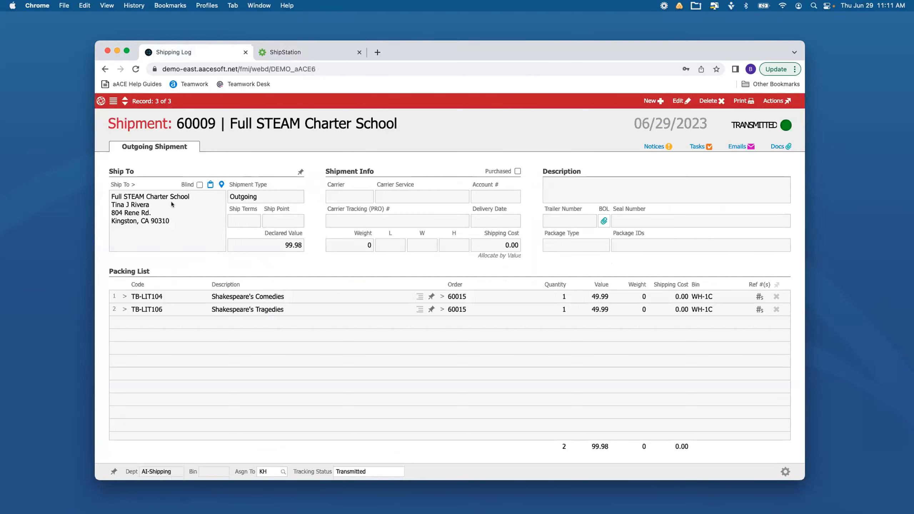
In ShipStation, set the recipient country of the Full STEAM Charter School order to United States and save the address
click(272, 48)
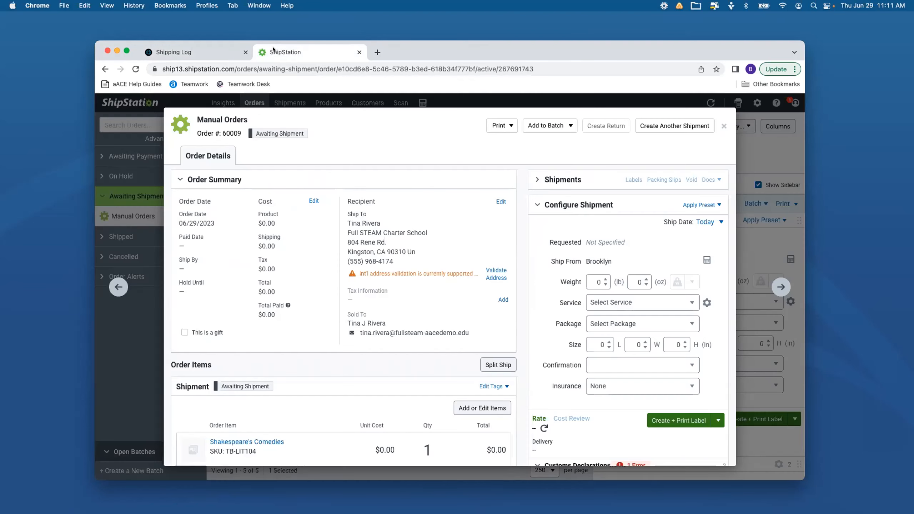
click(498, 203)
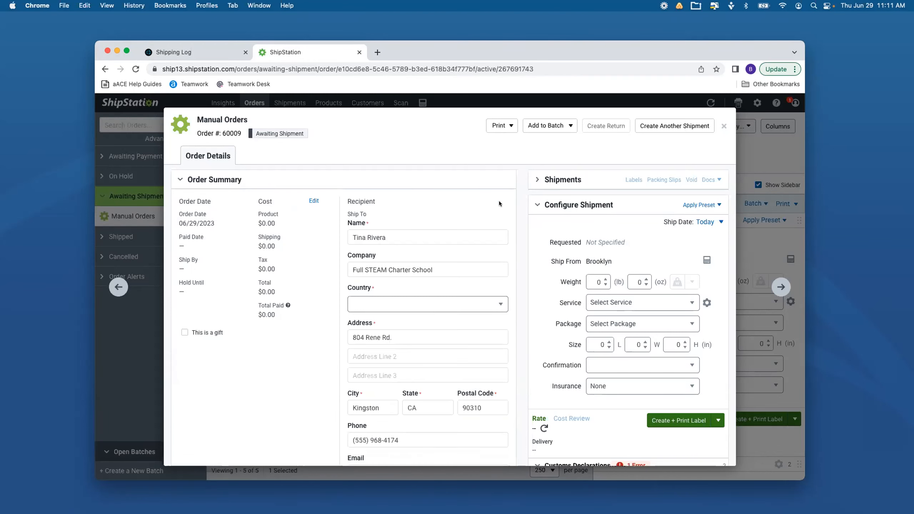
scroll(498, 201, down, 1)
scroll(498, 201, down, 3)
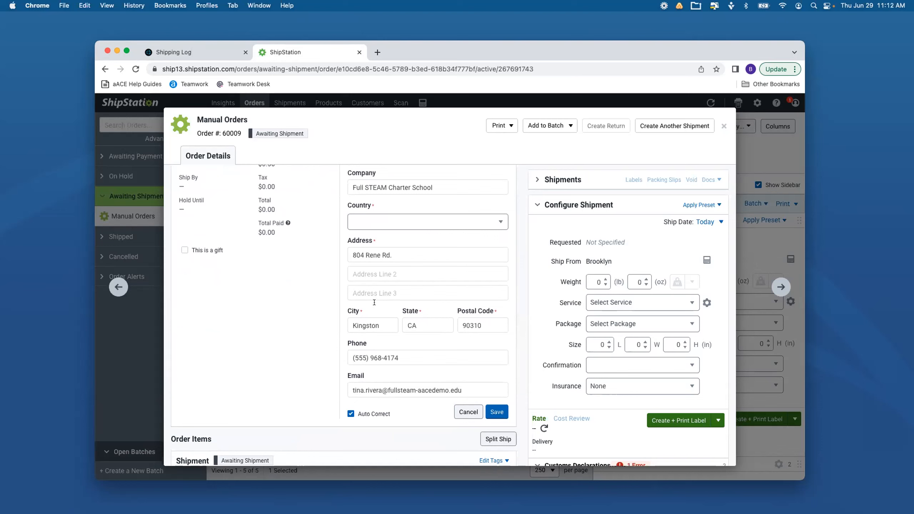
scroll(374, 302, down, 1)
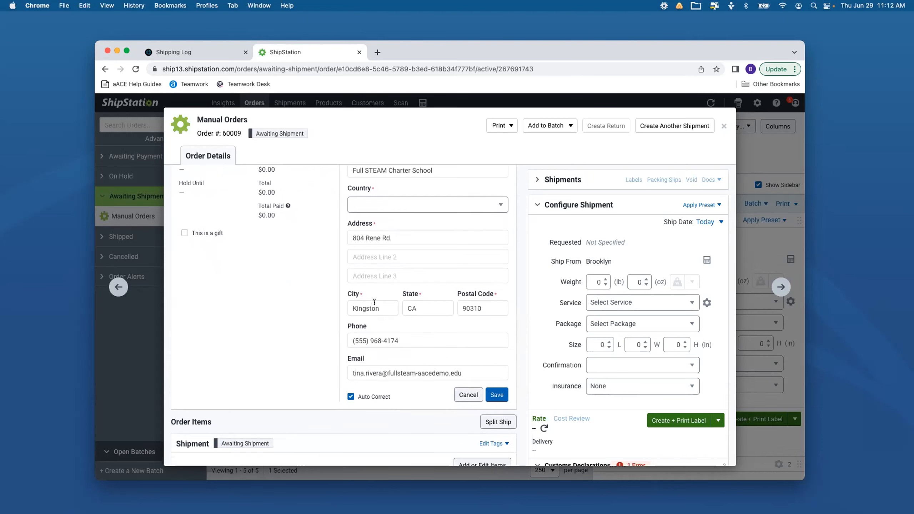
scroll(374, 303, up, 2)
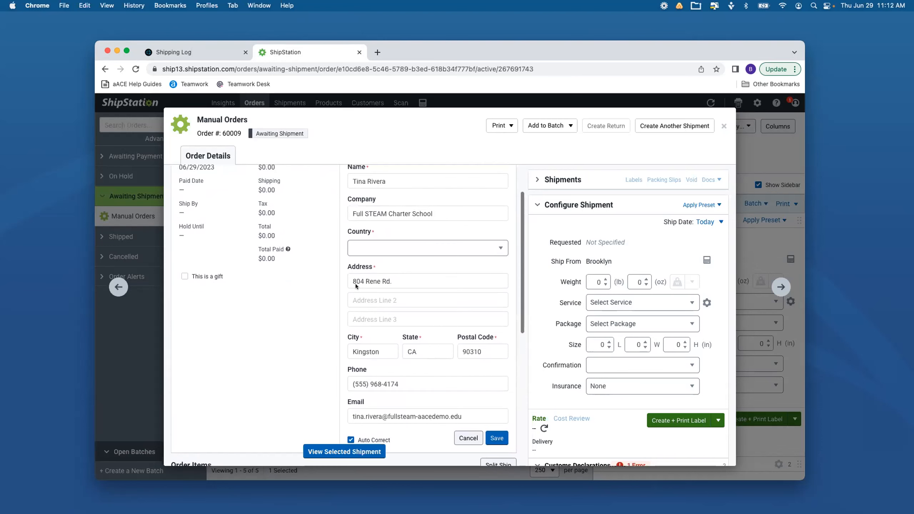
click(378, 249)
click(371, 265)
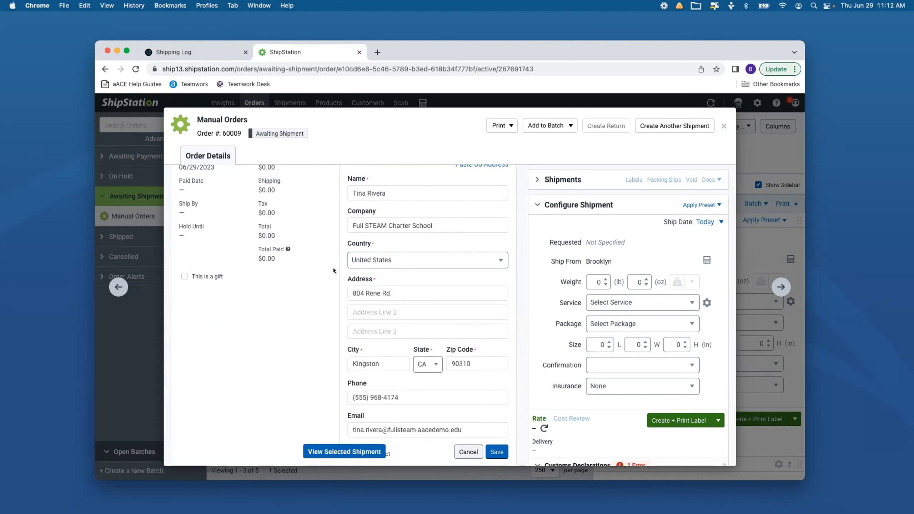
scroll(333, 268, down, 1)
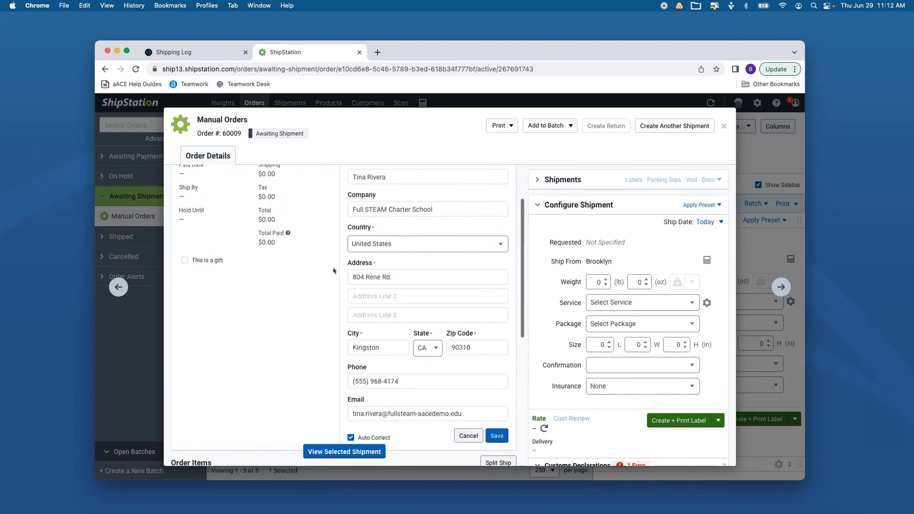
click(496, 435)
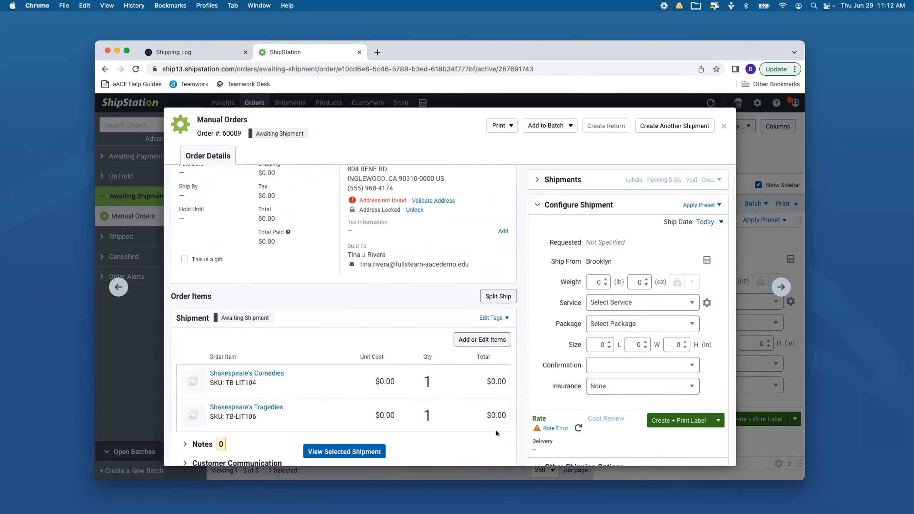
scroll(496, 433, up, 3)
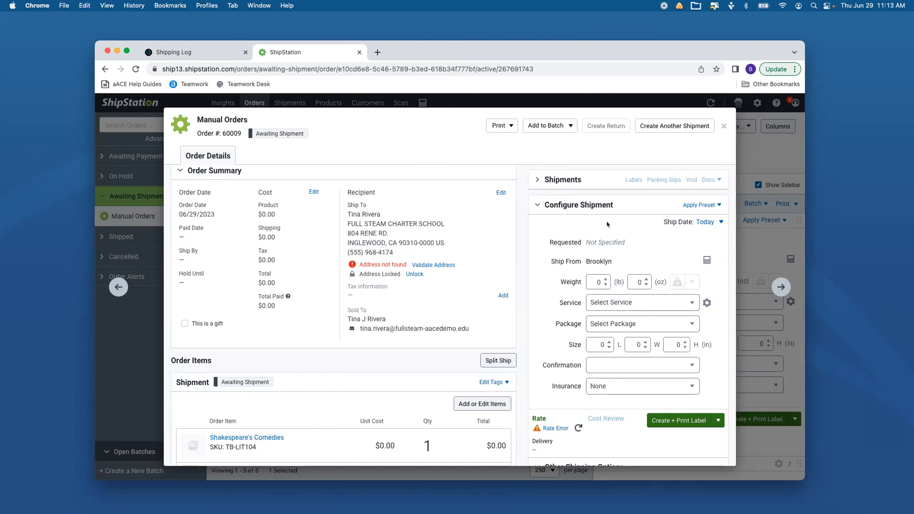
Check the Regina County Area School District order's details, and reopen the Full STEAM Charter School order to review its recipient and items
click(723, 127)
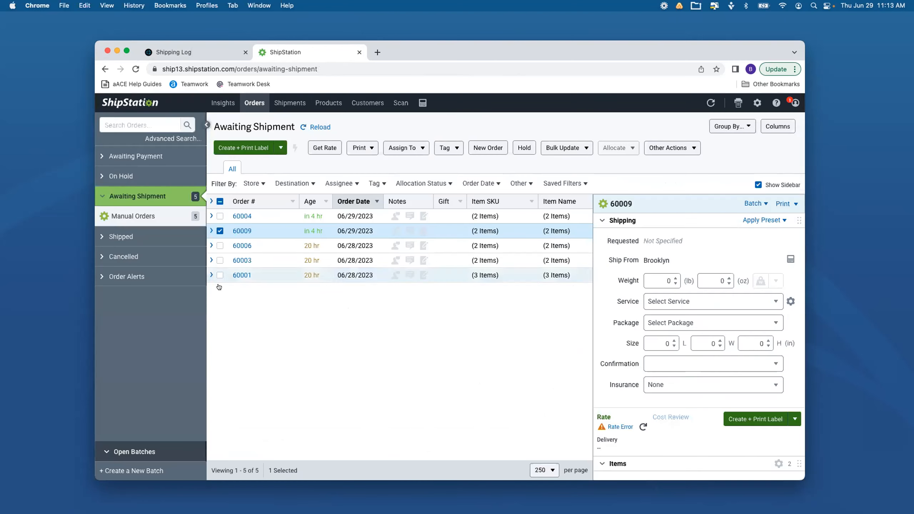
click(246, 216)
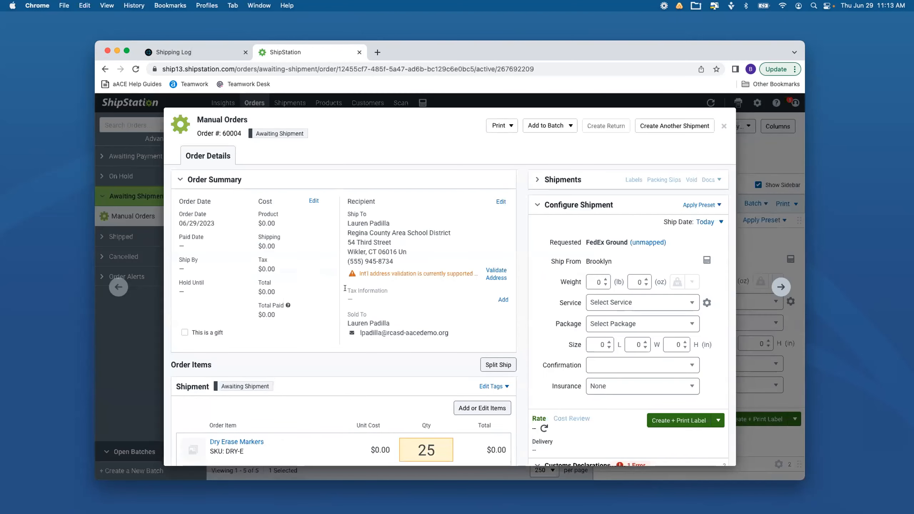
click(717, 124)
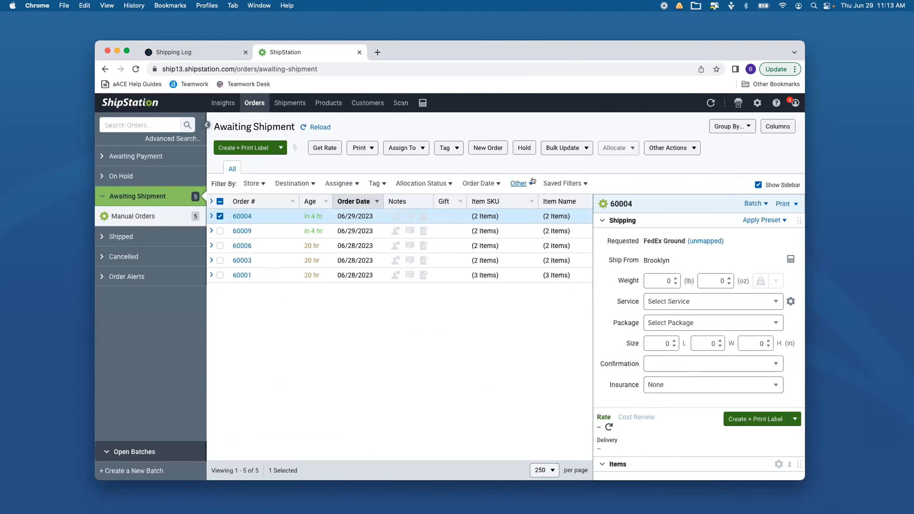
click(242, 230)
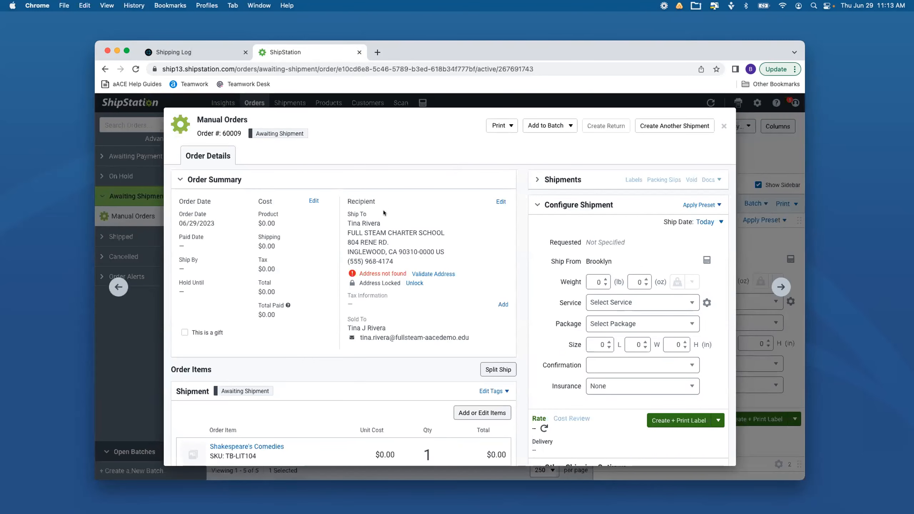
scroll(382, 210, down, 3)
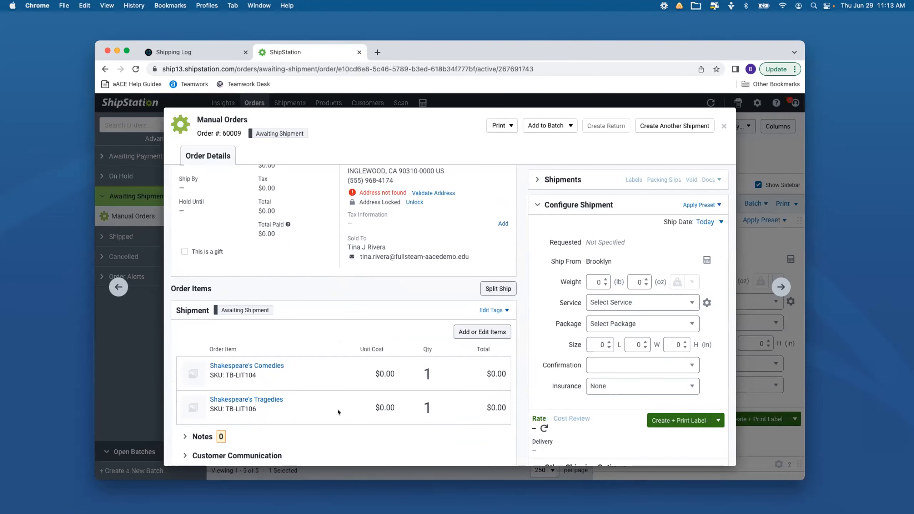
scroll(337, 410, down, 1)
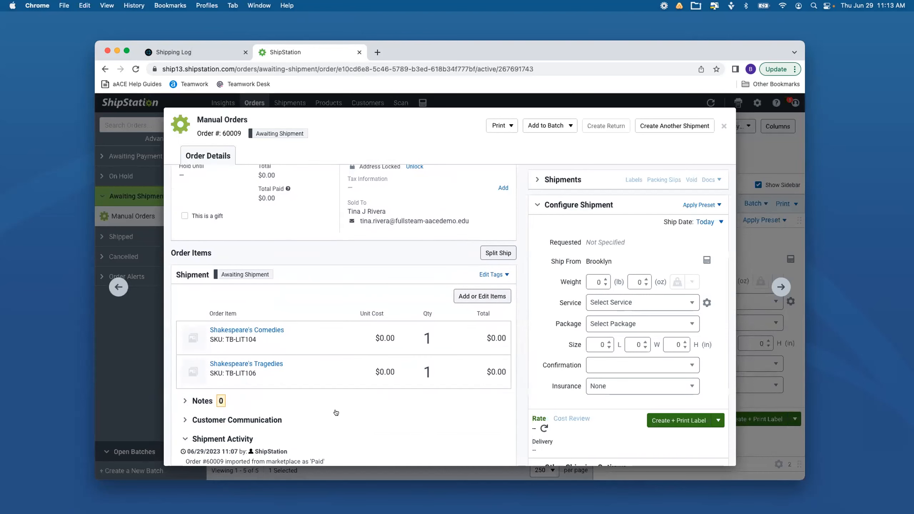
scroll(335, 413, up, 3)
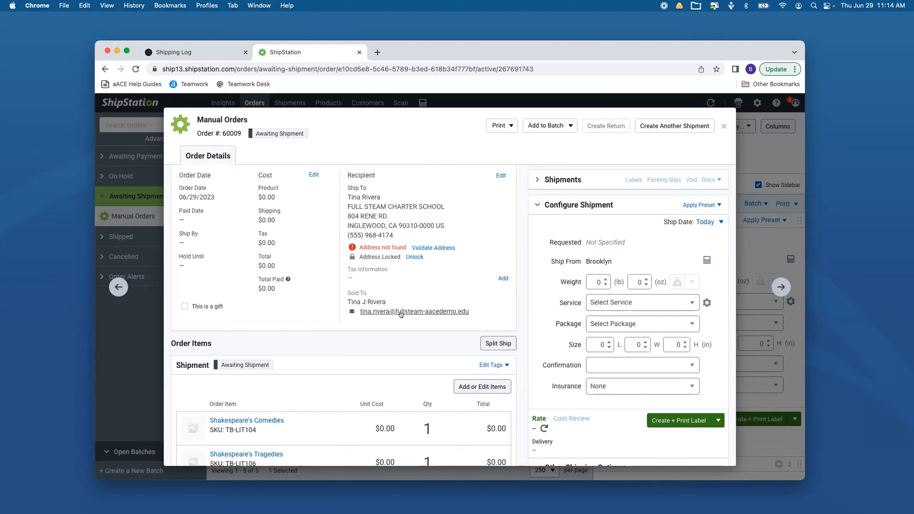
scroll(398, 313, down, 3)
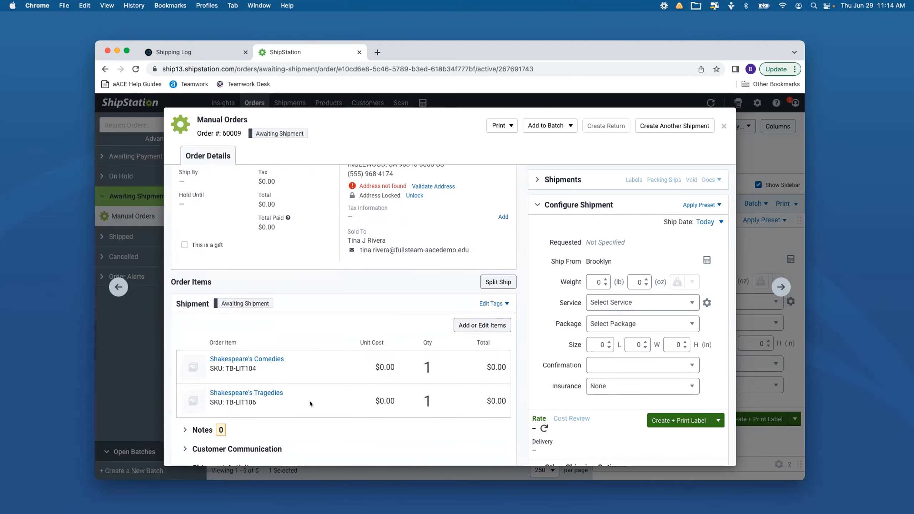
scroll(310, 403, down, 1)
Set the weight of the Full STEAM Charter School shipment to 8 oz
click(634, 280)
text(5)
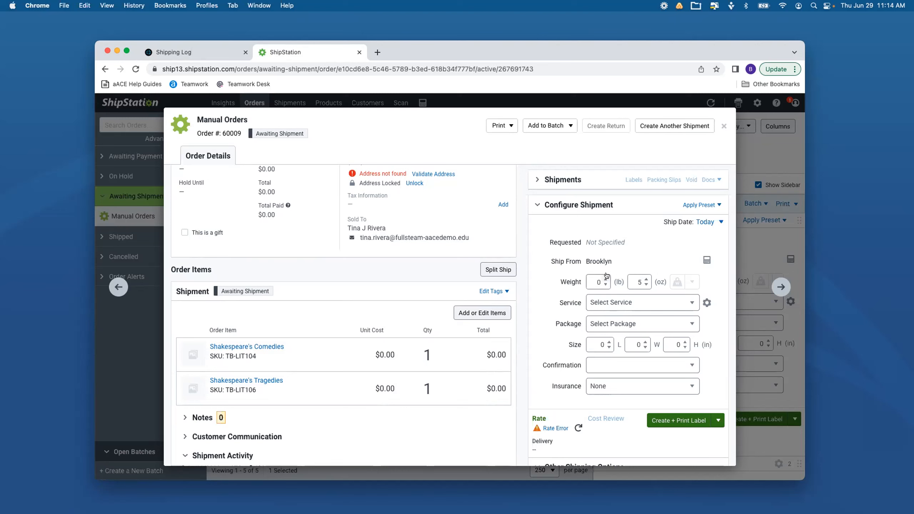
click(629, 278)
text(8)
Choose UPS Ground as the shipment's service and Package as its package type
scroll(536, 293, down, 1)
click(610, 288)
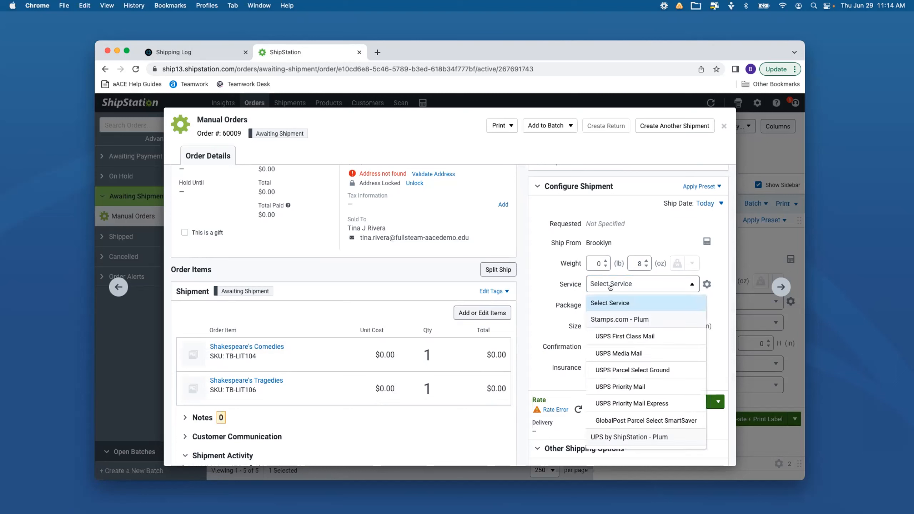
scroll(602, 379, down, 4)
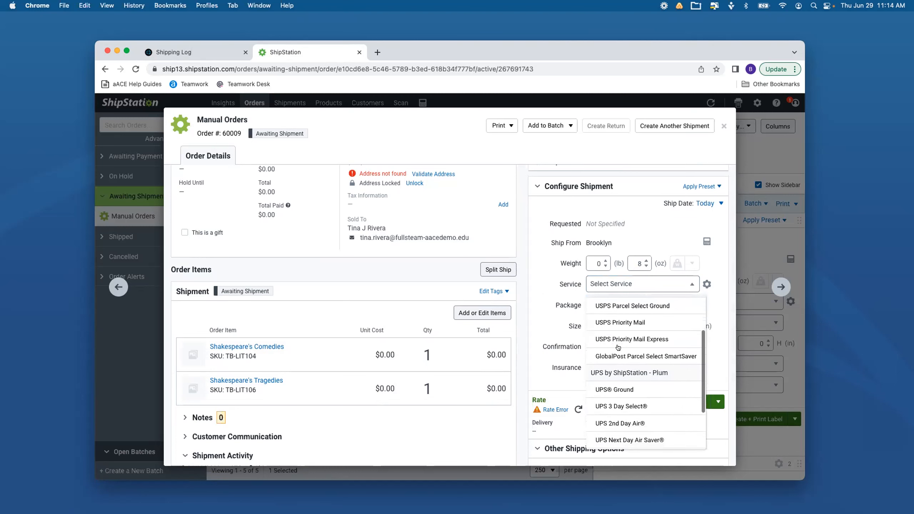
click(601, 380)
click(608, 310)
click(607, 340)
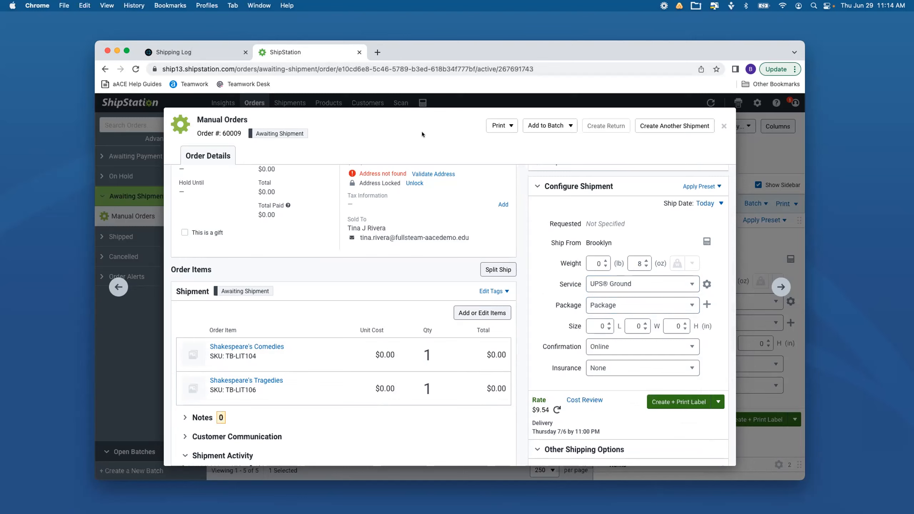
Switch to aACE and open the sales order linked to the Shakespeare's Comedies line to examine its bill-to contact
scroll(410, 181, up, 5)
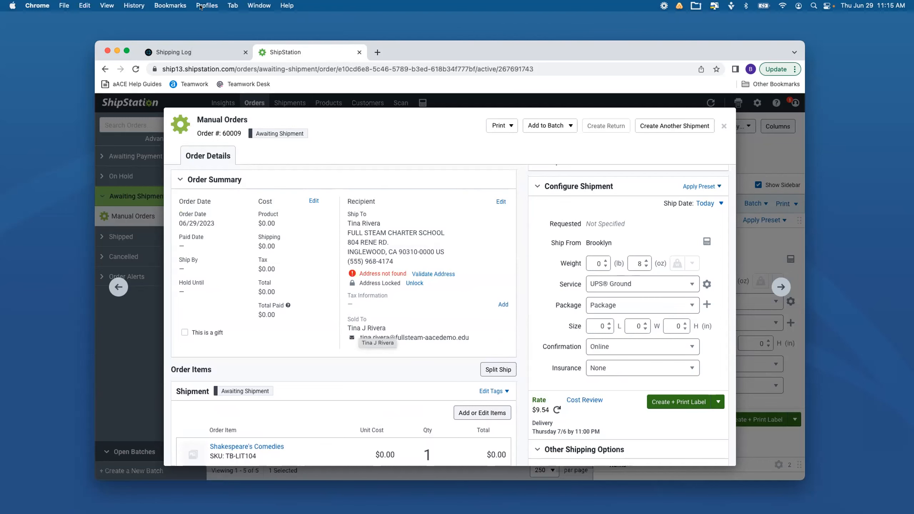
click(187, 51)
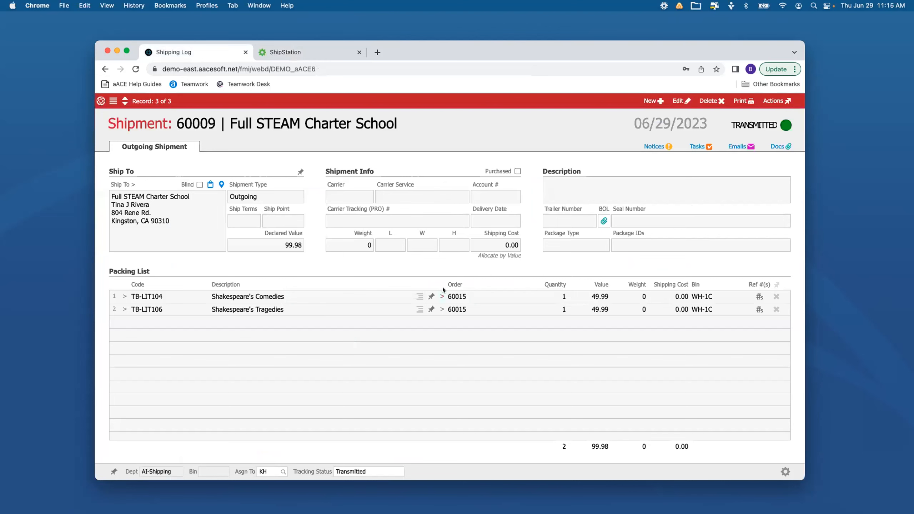
click(442, 297)
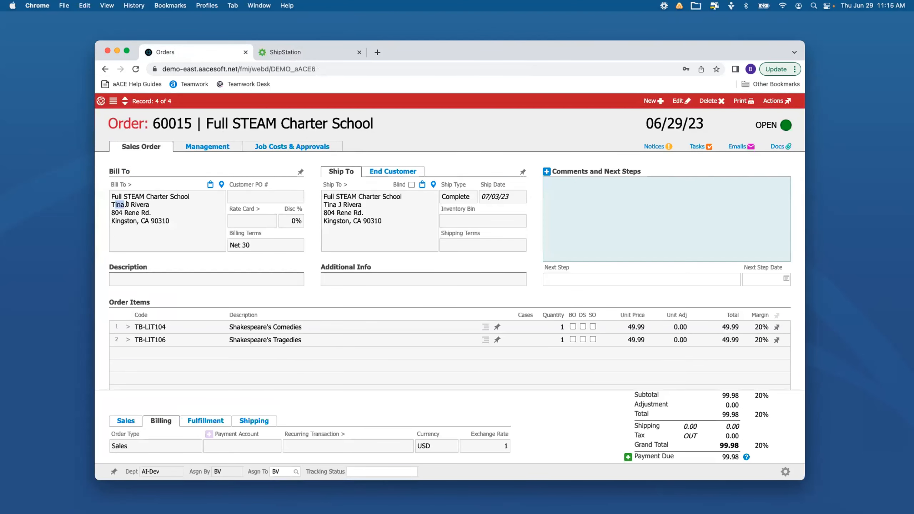
click(147, 205)
click(161, 208)
Switch back to ShipStation, create the UPS Ground label for the Full STEAM Charter School shipment, and close the print preview
click(308, 50)
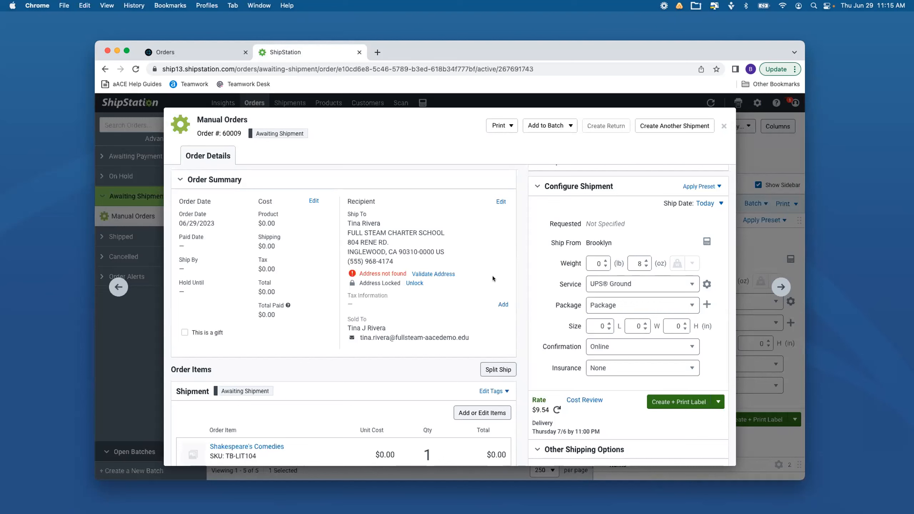
scroll(493, 275, down, 1)
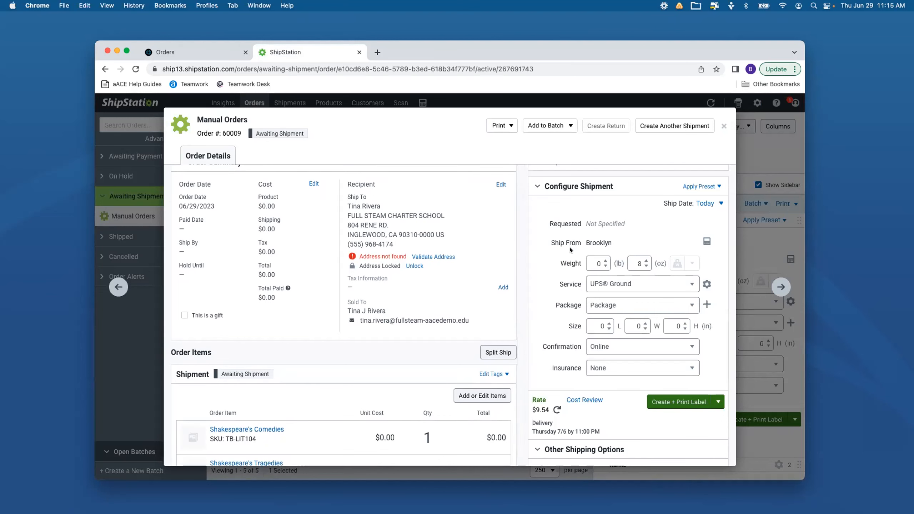
scroll(583, 252, down, 1)
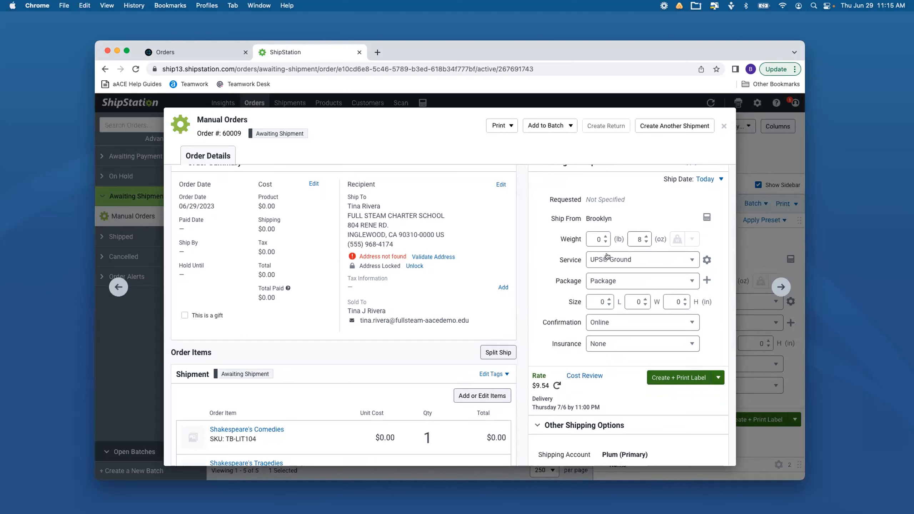
scroll(551, 267, down, 3)
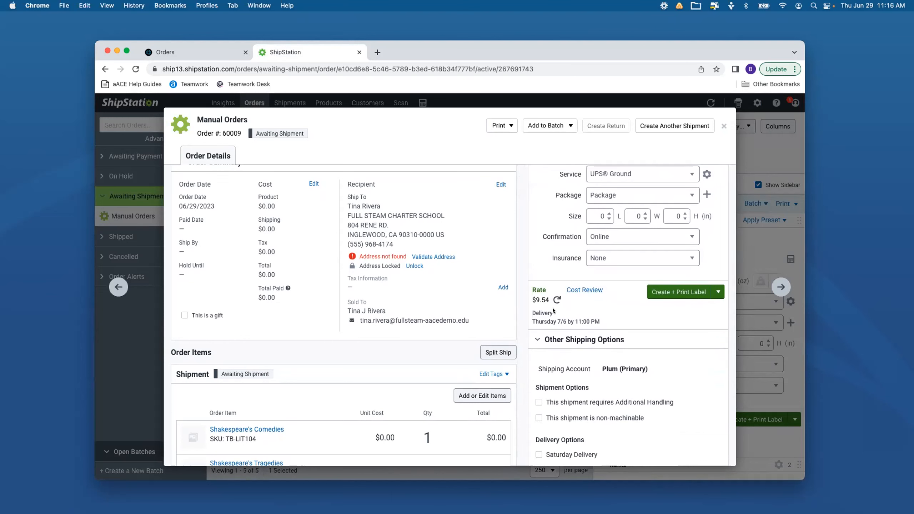
click(679, 294)
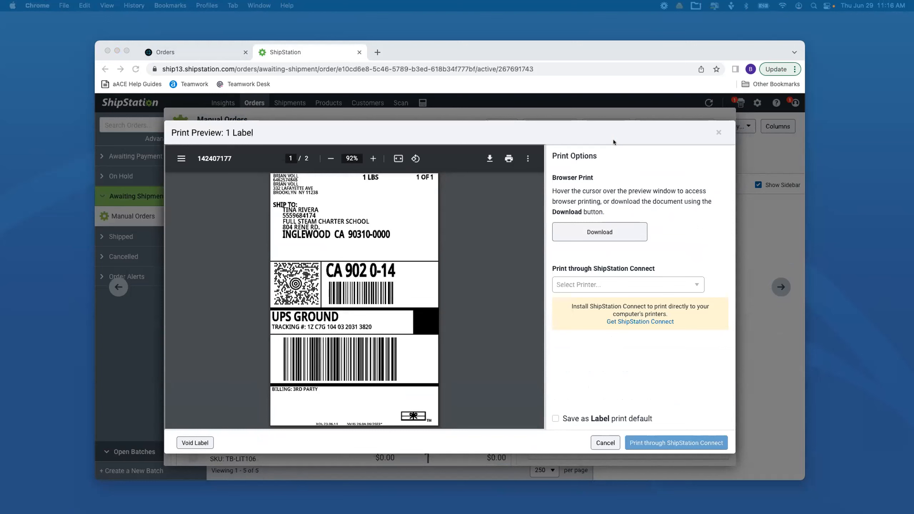
click(718, 132)
click(718, 132)
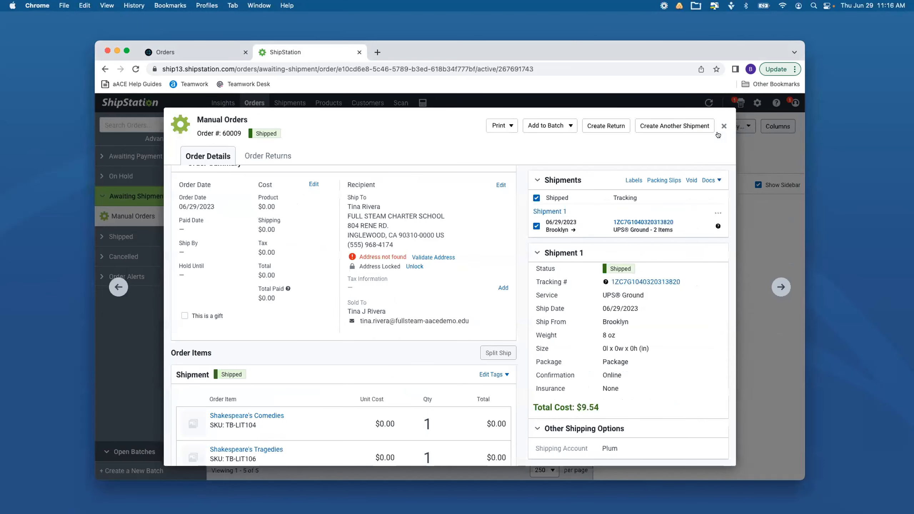
Check the order's status and shipment details in ShipStation, and close the order
scroll(504, 224, up, 1)
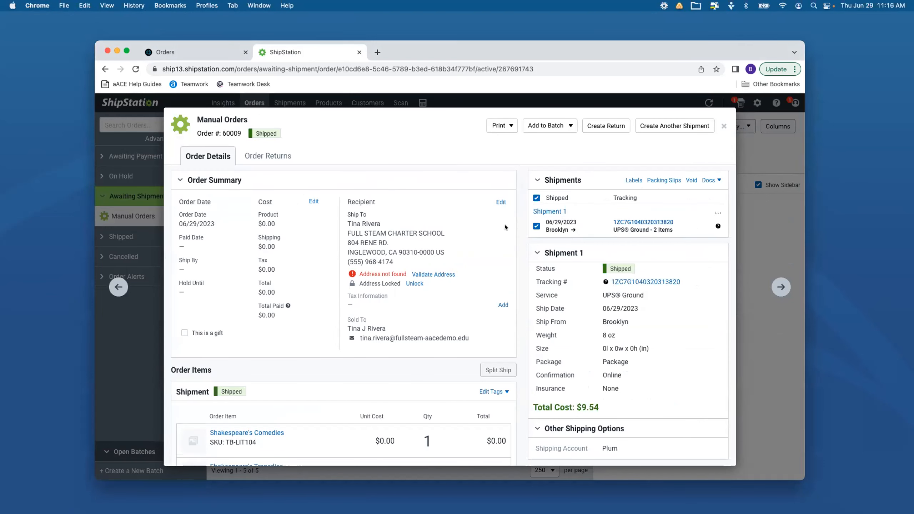
drag(256, 134, 285, 142)
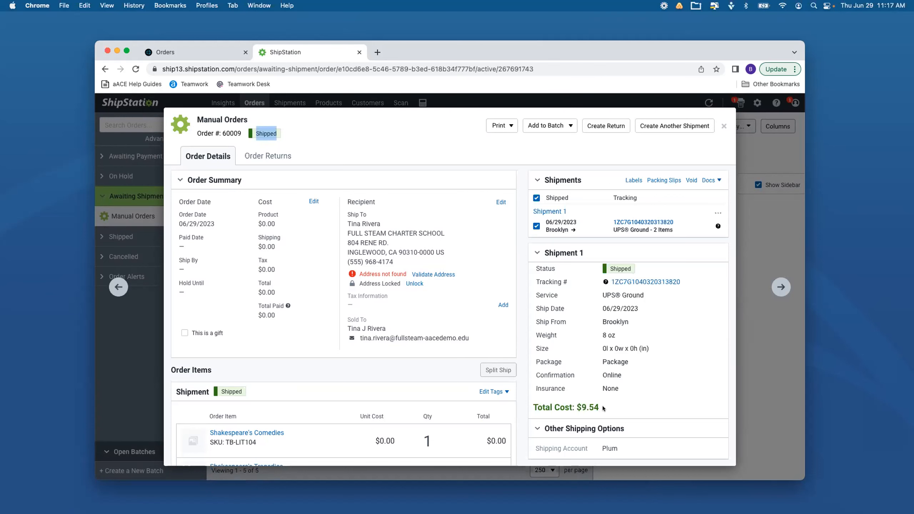
click(722, 126)
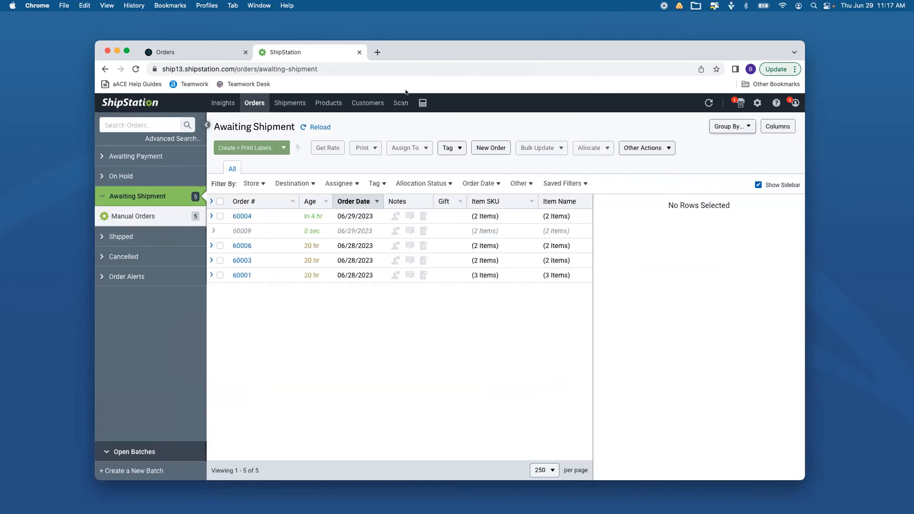
Switch to aACE, open the Shipping Log, and find the Full STEAM Charter School shipment by its shipment number
click(186, 52)
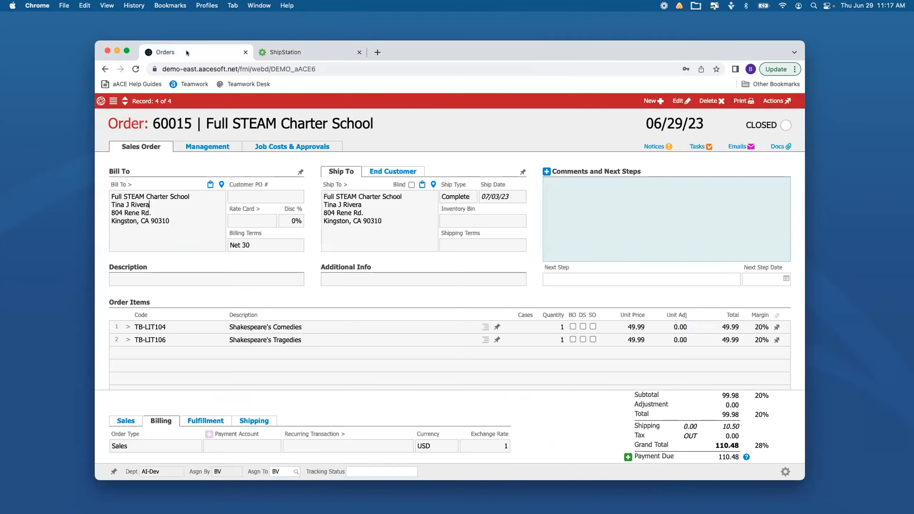
click(97, 102)
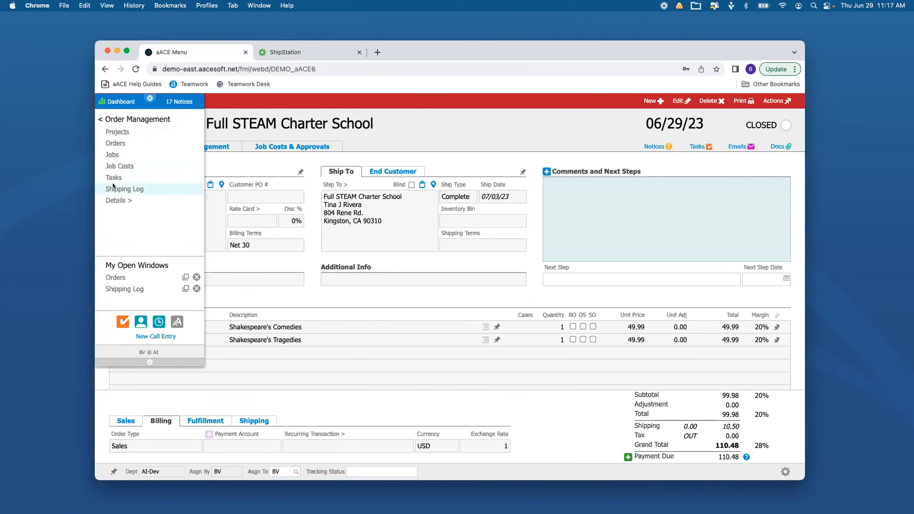
click(125, 188)
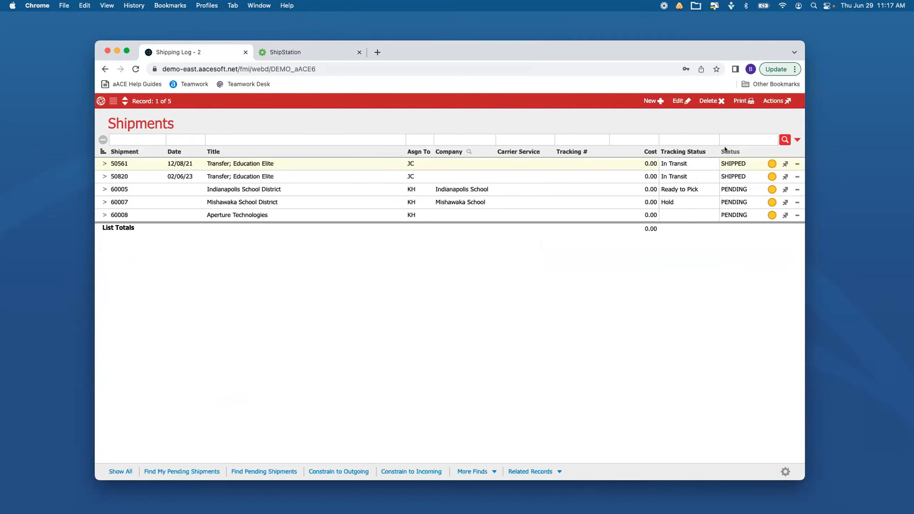
click(136, 137)
text(60009)
click(785, 139)
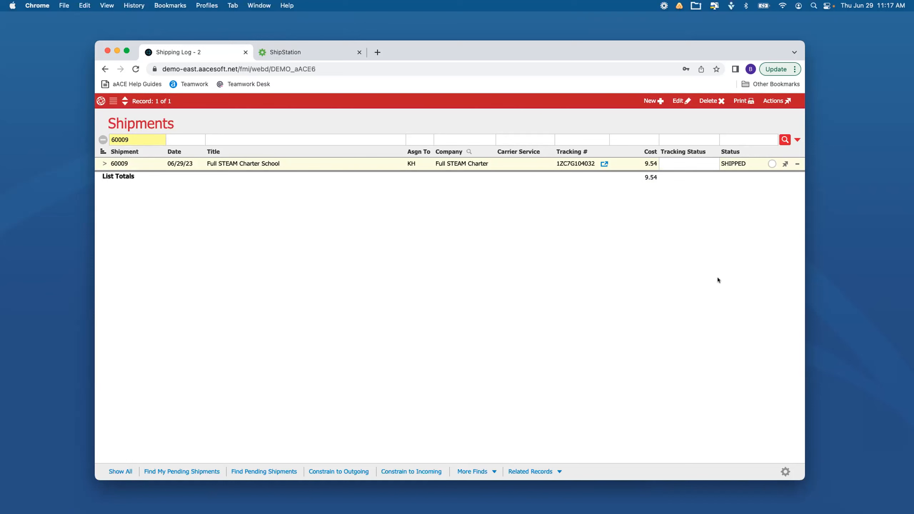
Open the found shipment and examine its carrier tracking number, weight, and shipping cost
click(104, 163)
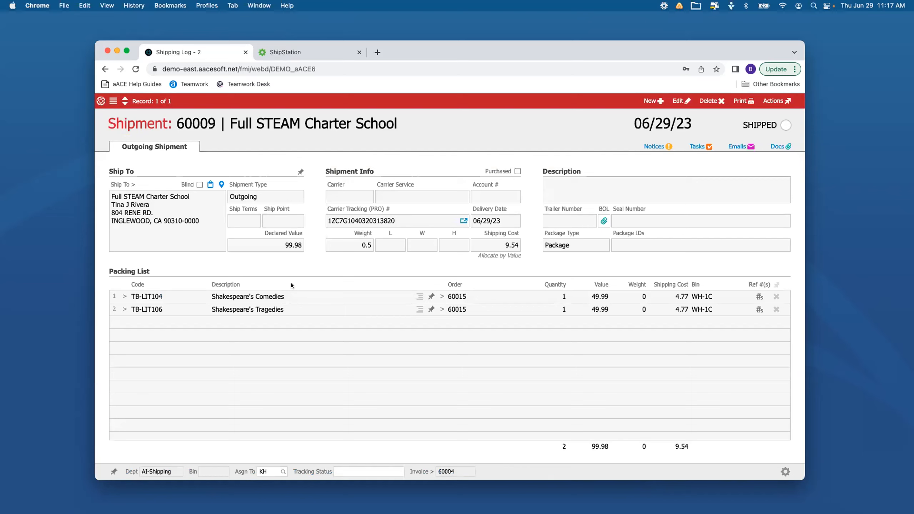
double_click(348, 219)
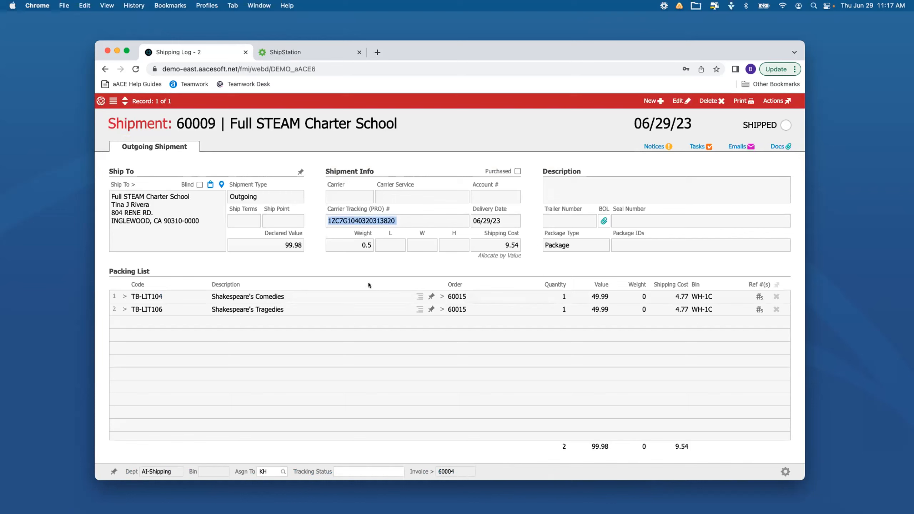
click(353, 243)
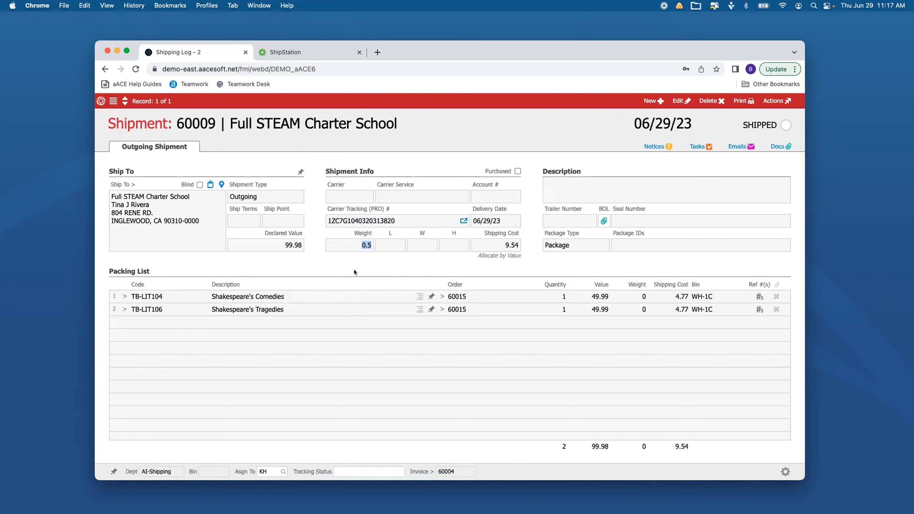
click(507, 248)
Return to the open sales order and examine how its shipping charge is calculated
click(101, 101)
click(117, 287)
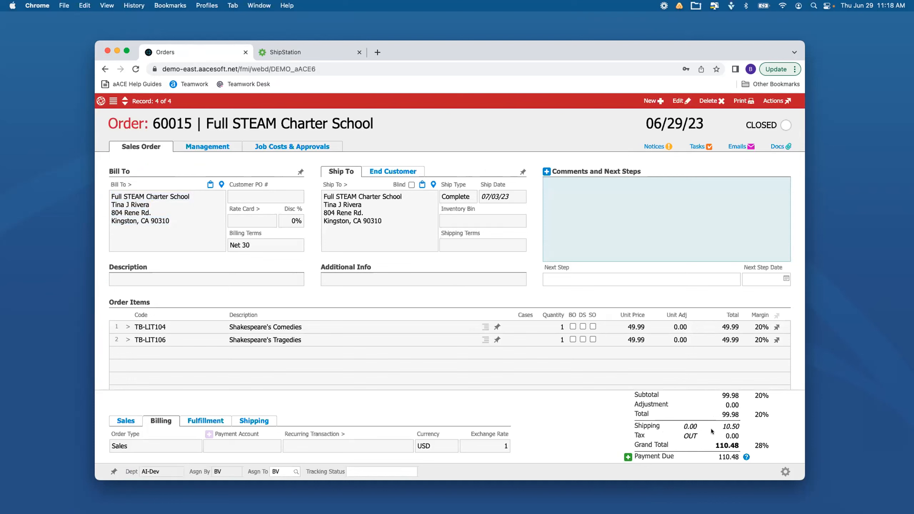
mouse_move(709, 429)
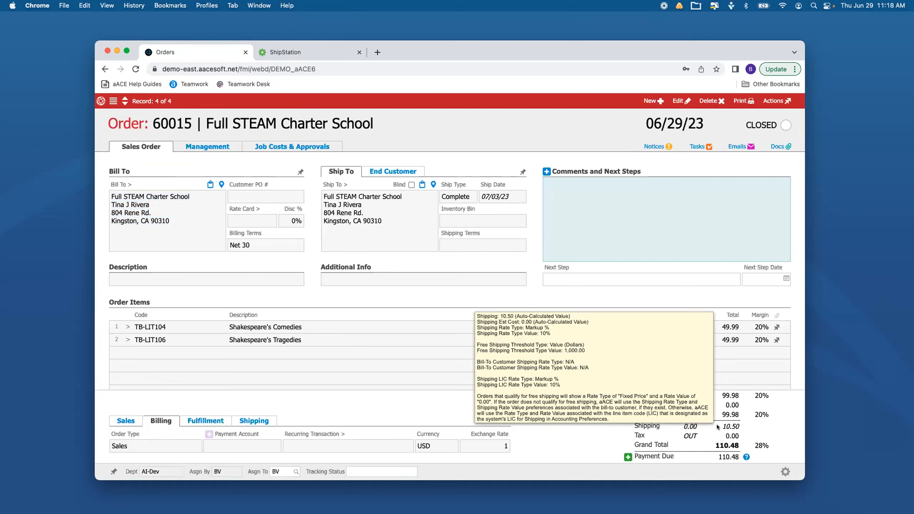
Review the order's management overview, shipping and receiving, and invoicing details, and open its linked invoice
click(214, 147)
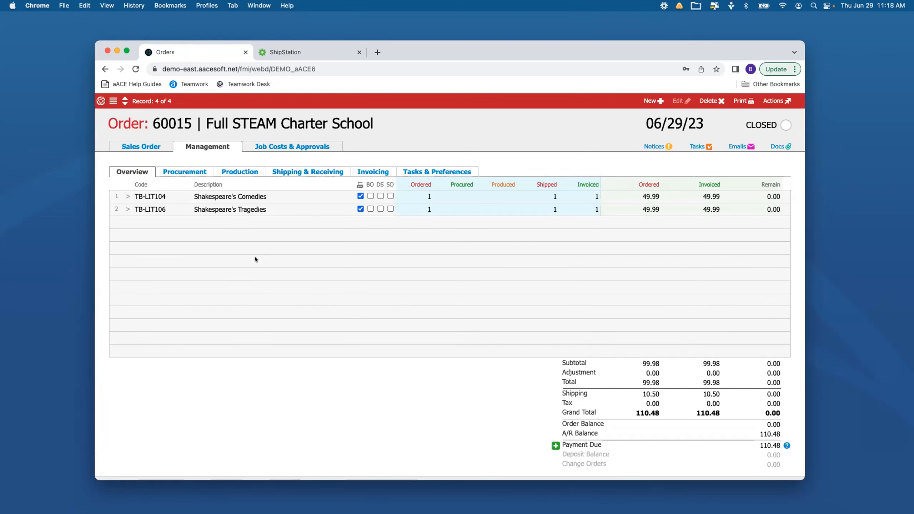
click(336, 171)
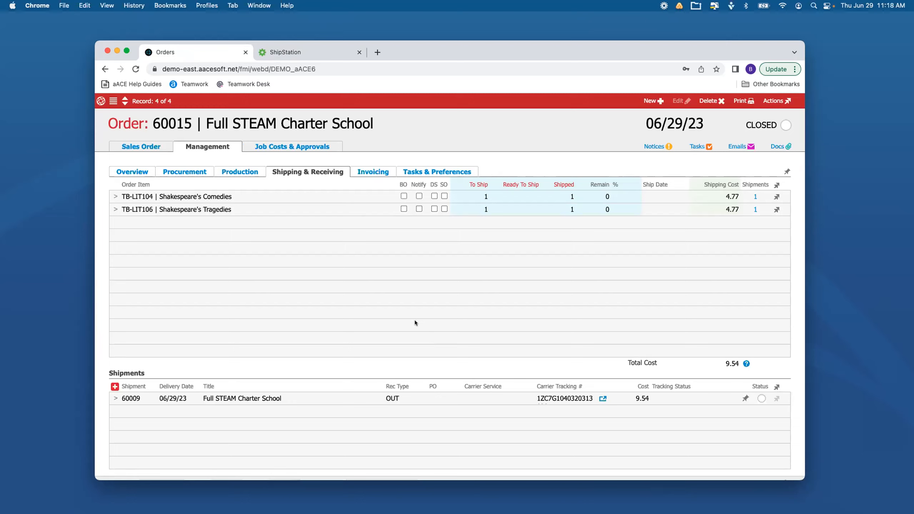
click(374, 169)
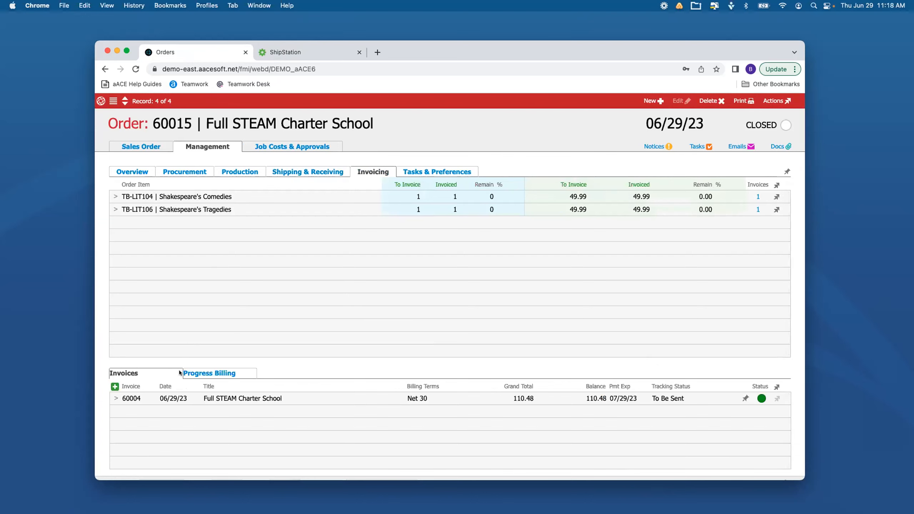
click(112, 398)
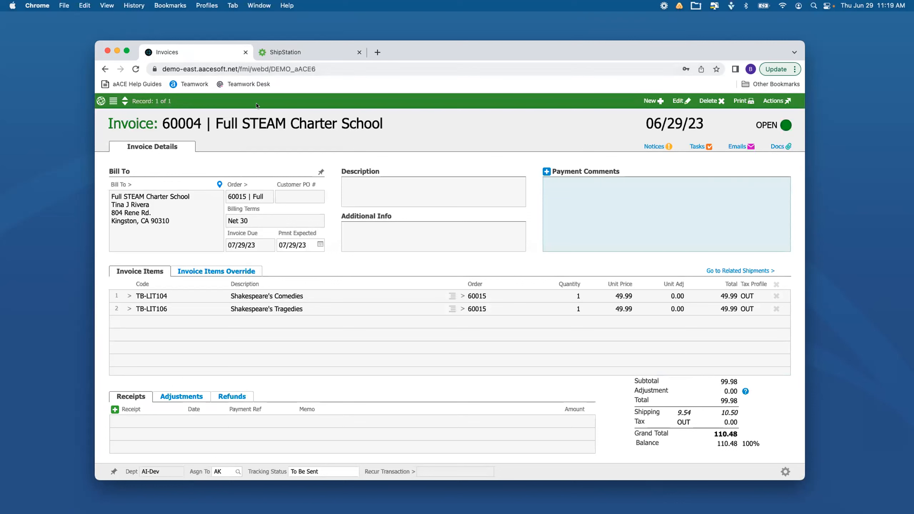
Close the Invoices and Shipping Log - 2 windows and return to the order's sales details
click(100, 101)
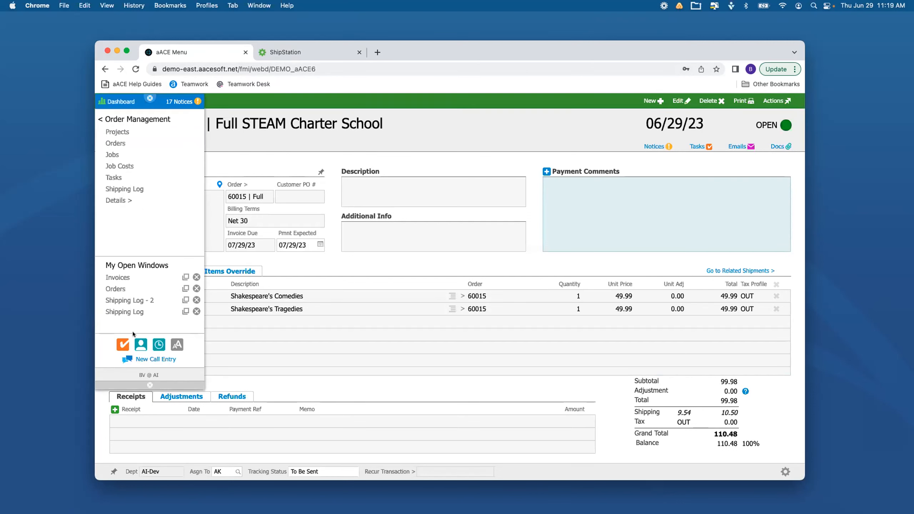
click(196, 277)
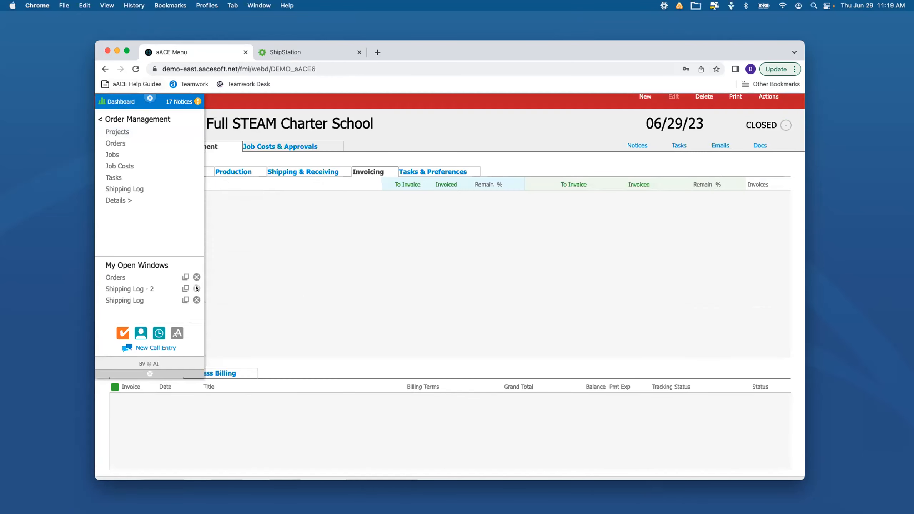
click(196, 288)
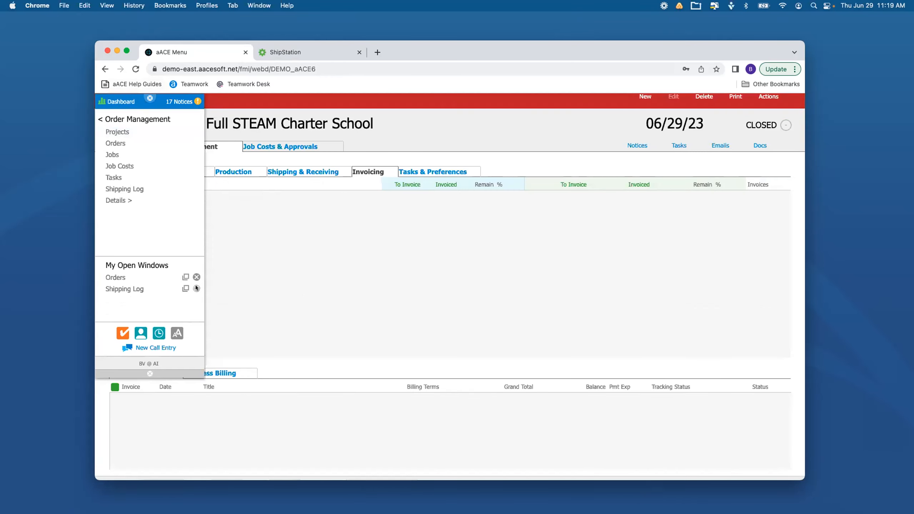
click(136, 277)
click(127, 144)
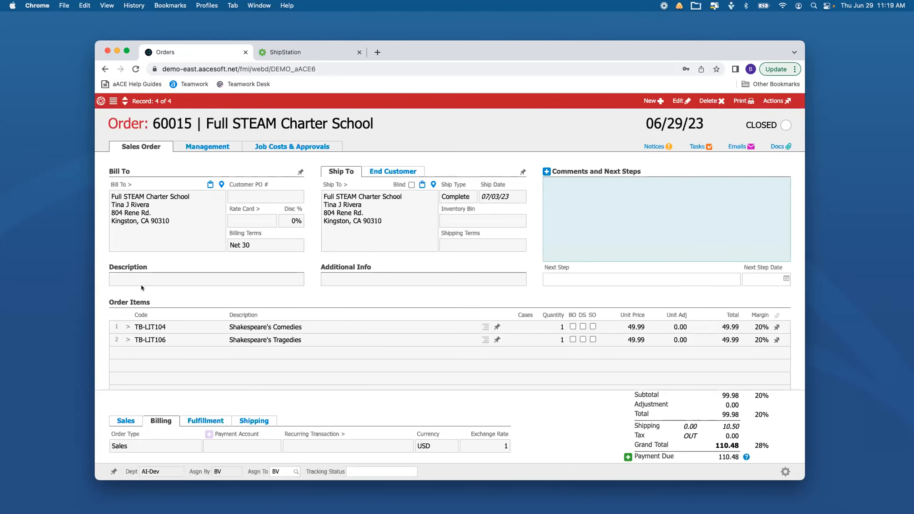
Open the order's bill-to company, examine the shipping setup in its customer details, and return to the order
click(112, 185)
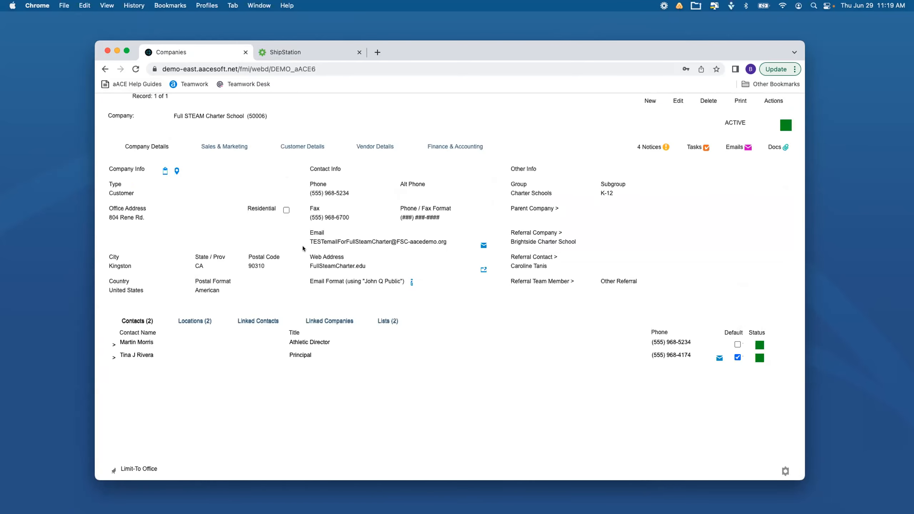
click(289, 146)
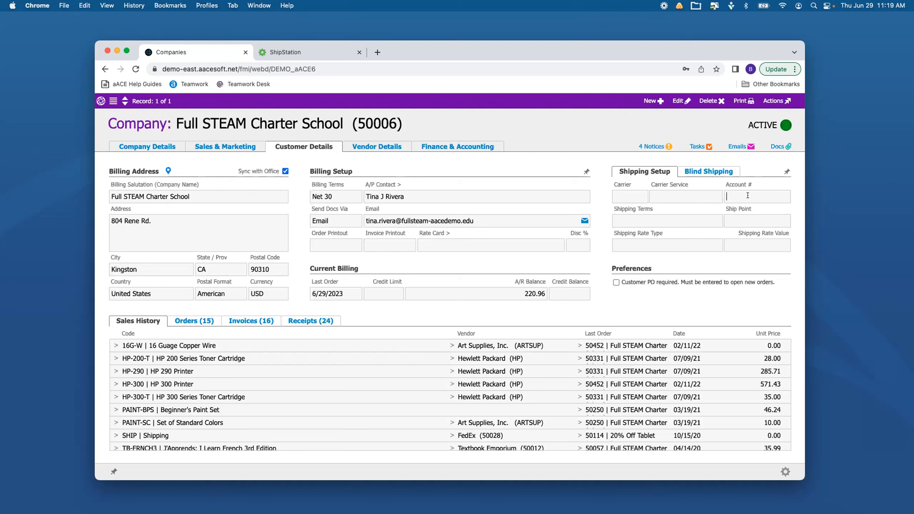
click(101, 101)
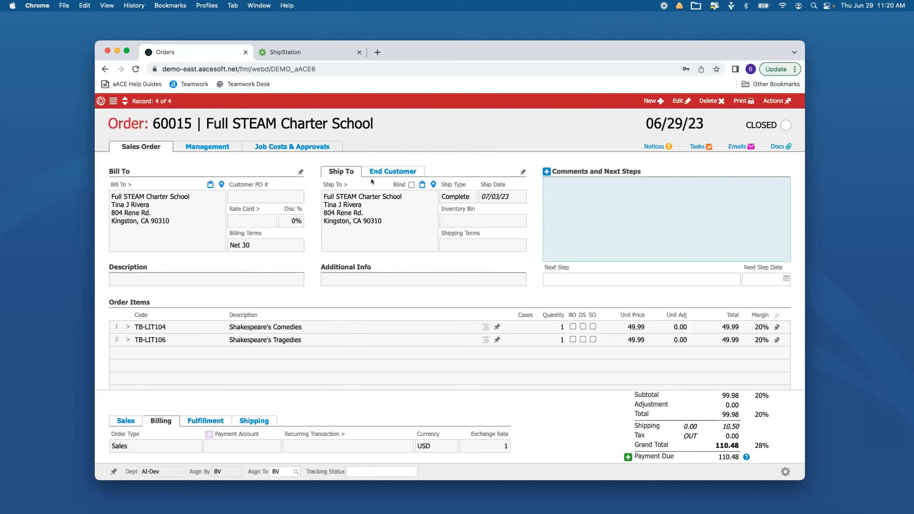
Show the order's carrier and shipping fields and try to edit the closed order
click(250, 420)
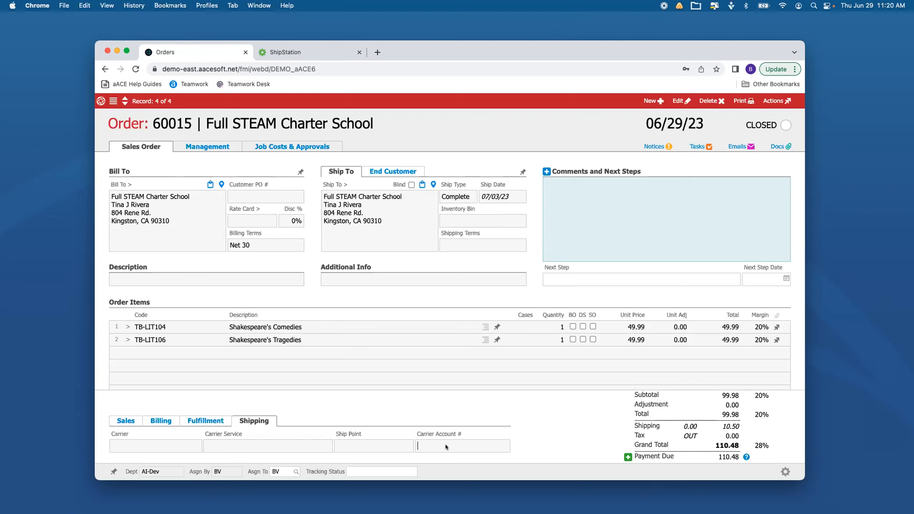
click(678, 100)
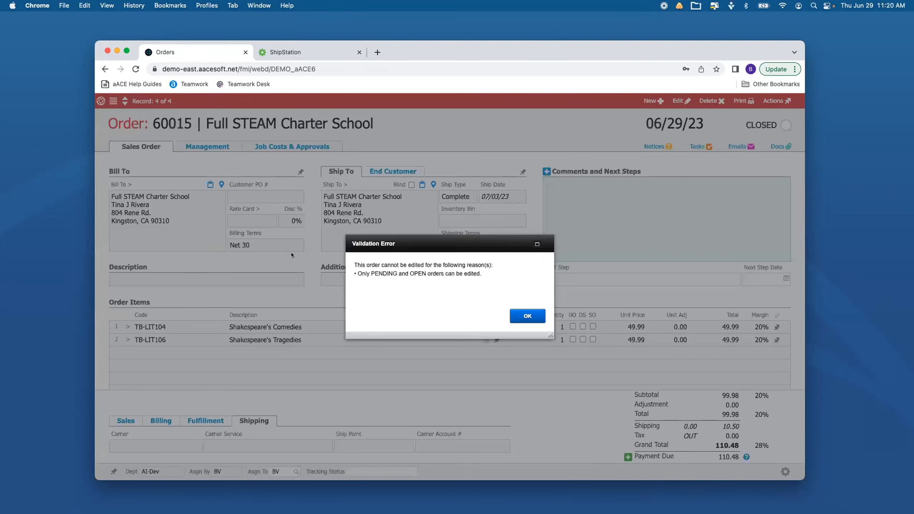
click(511, 317)
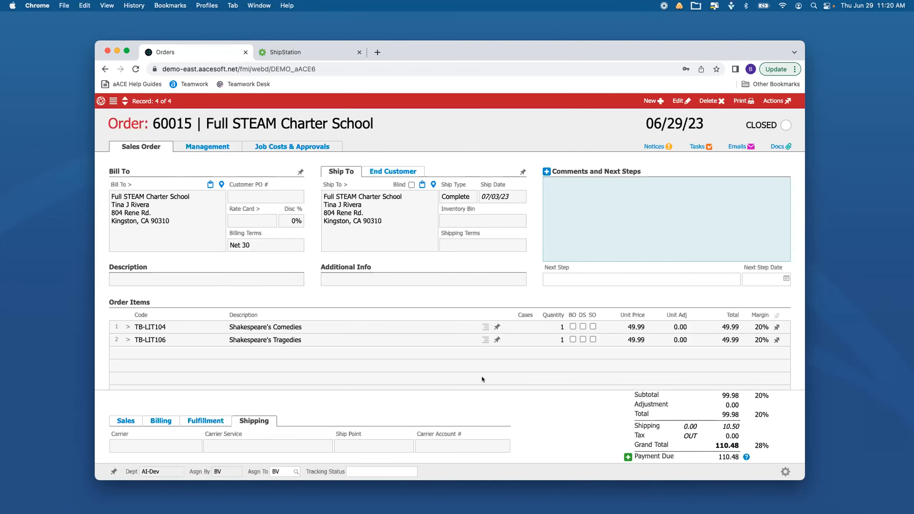
Duplicate the order and replace the copy's ship-to company with the individual recipient's record
click(767, 96)
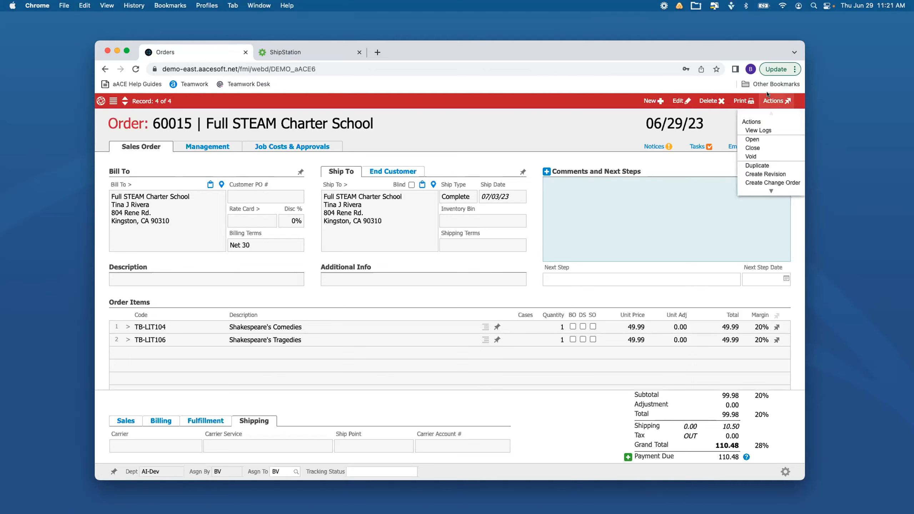
click(748, 163)
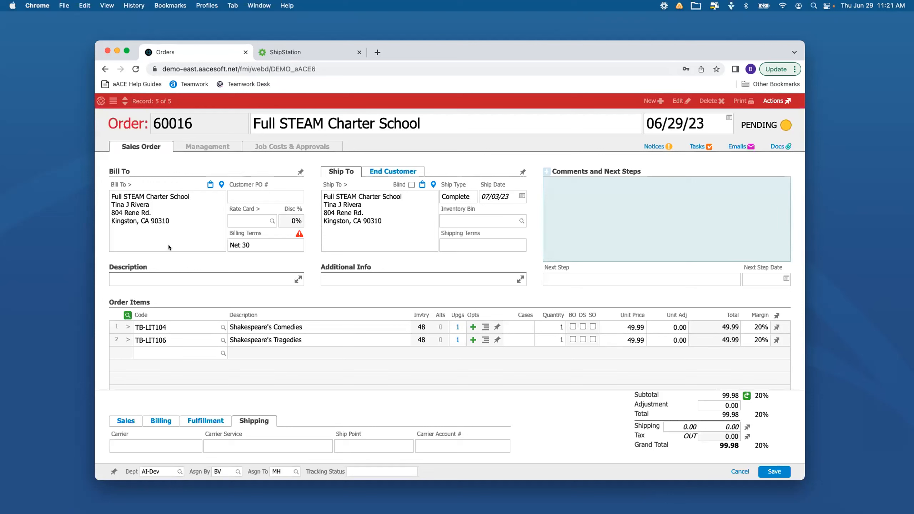
click(383, 209)
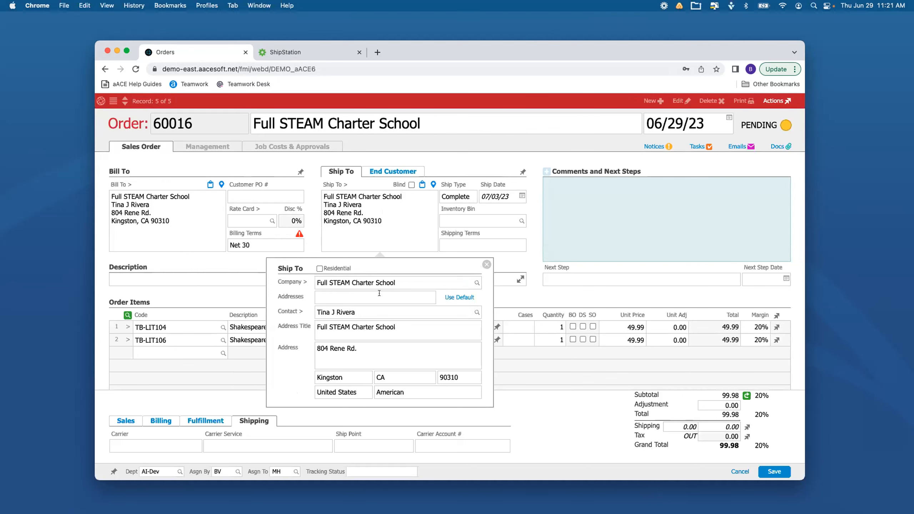
click(377, 280)
text(voll)
click(293, 370)
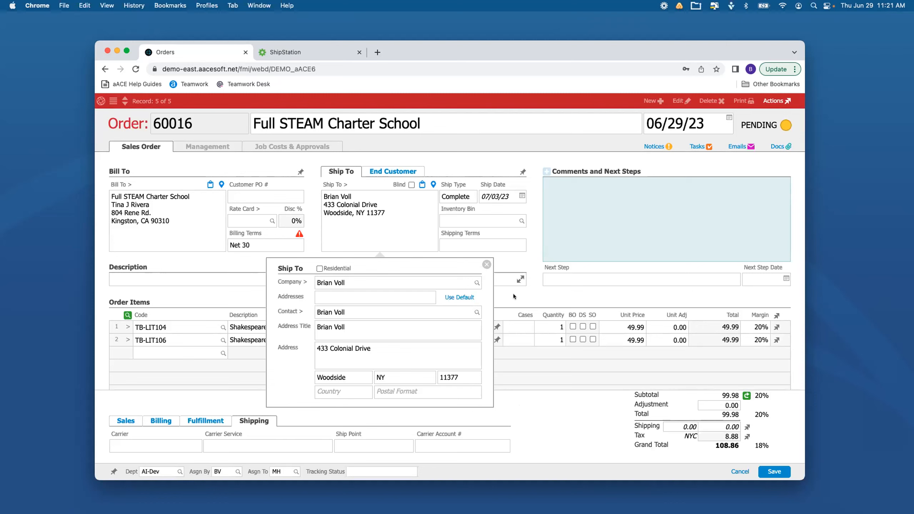
Set the ship-to address's country to USA, and recheck the entry
click(361, 392)
text(USA)
click(415, 400)
click(486, 264)
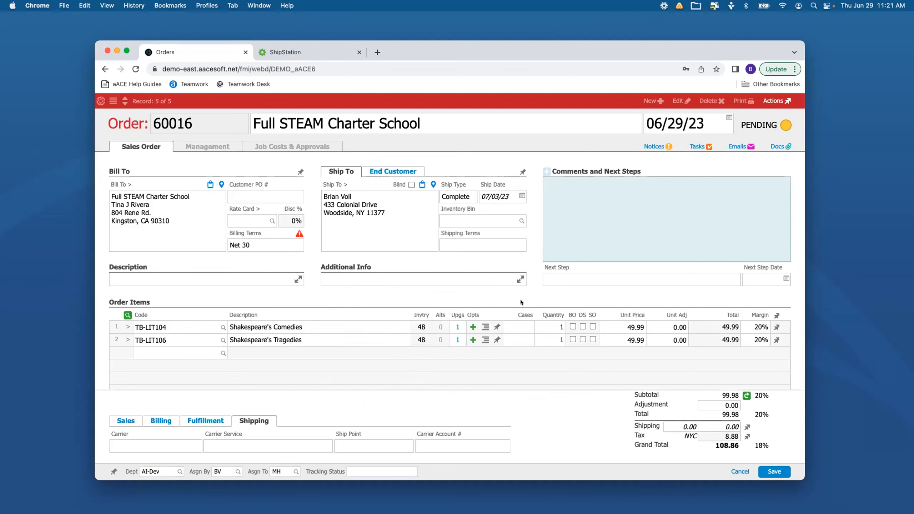
click(392, 233)
click(321, 394)
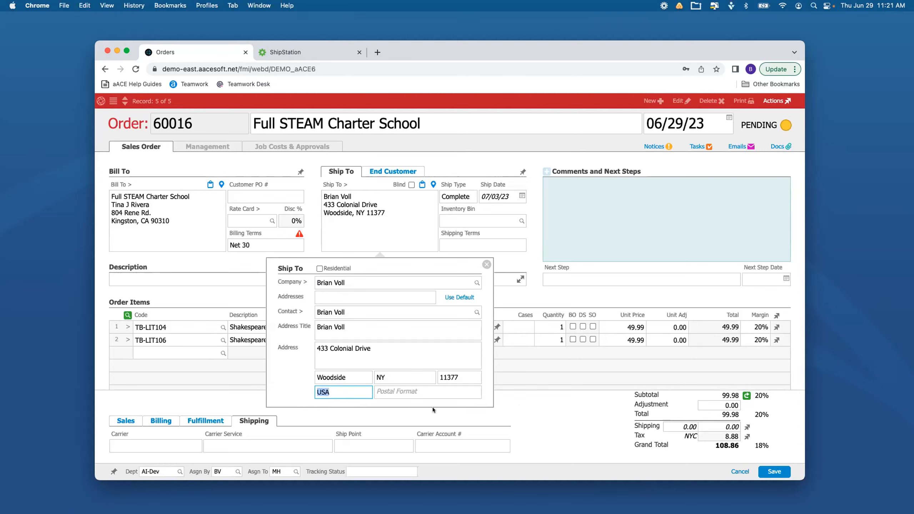
click(525, 429)
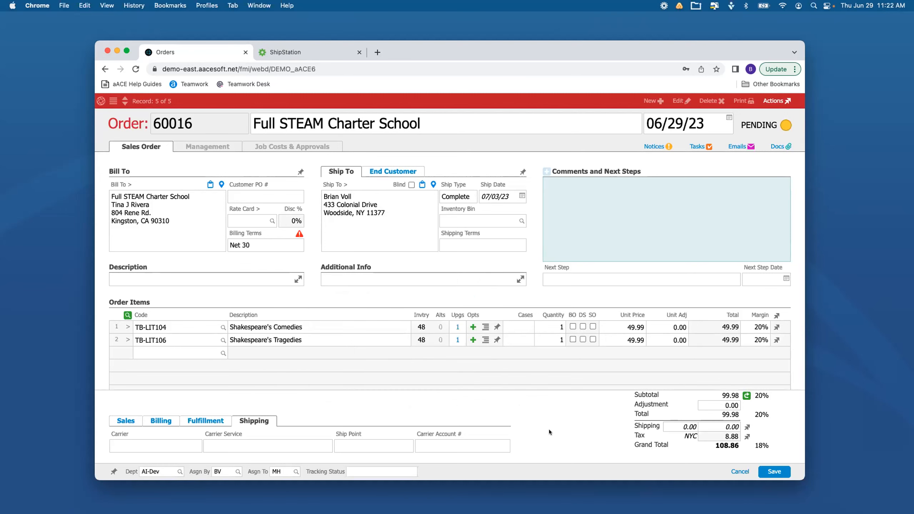
Save the duplicated order and set it to open status
click(763, 469)
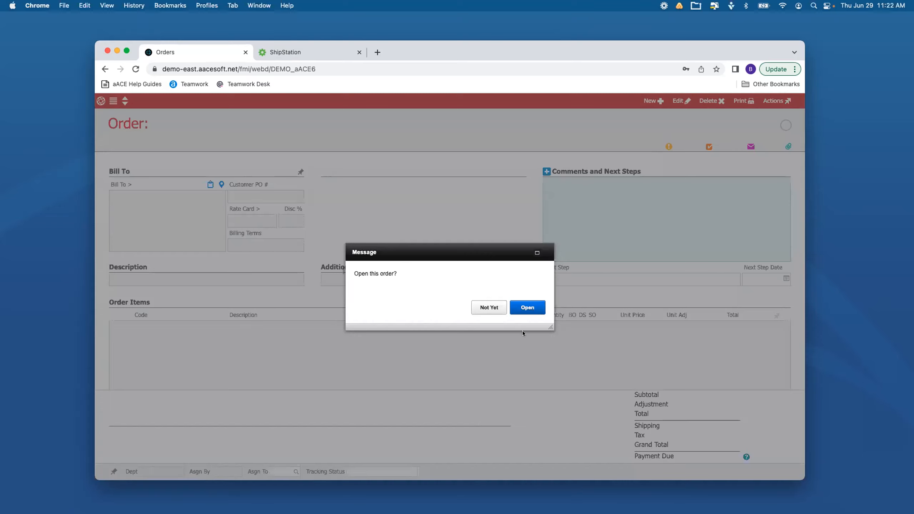
click(527, 307)
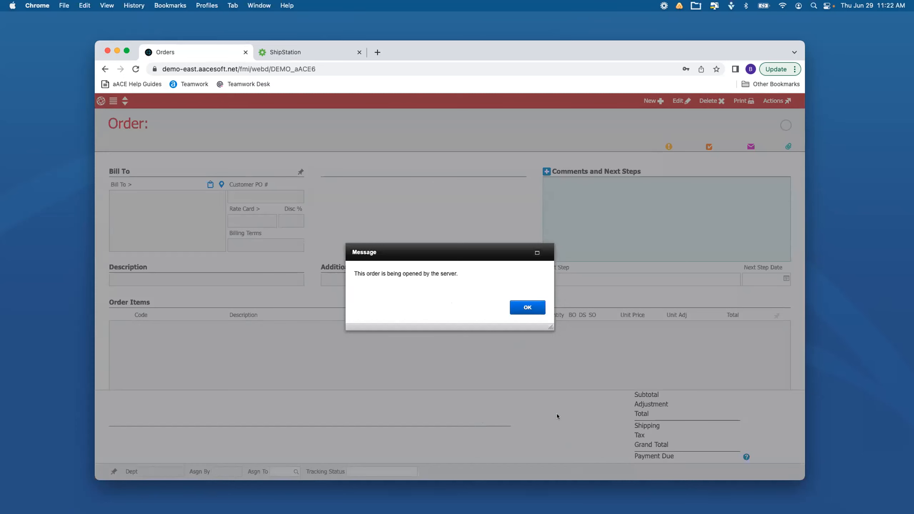
click(515, 304)
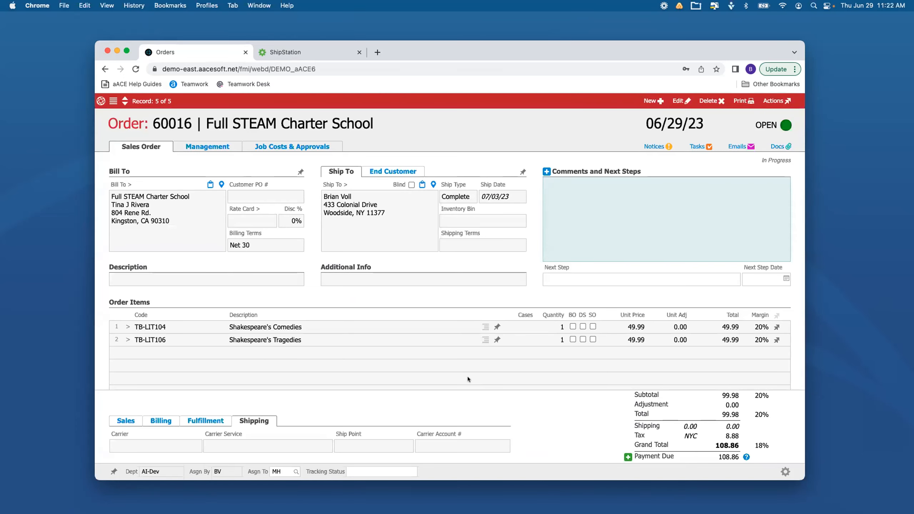
Open the pending shipment from the new order's shipping and receiving details and transmit it
click(190, 145)
click(321, 169)
click(111, 398)
click(771, 100)
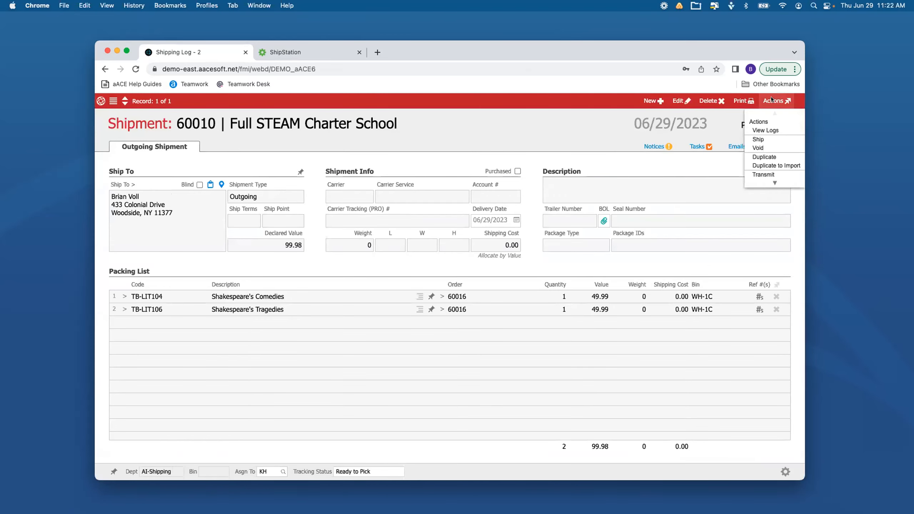
click(764, 175)
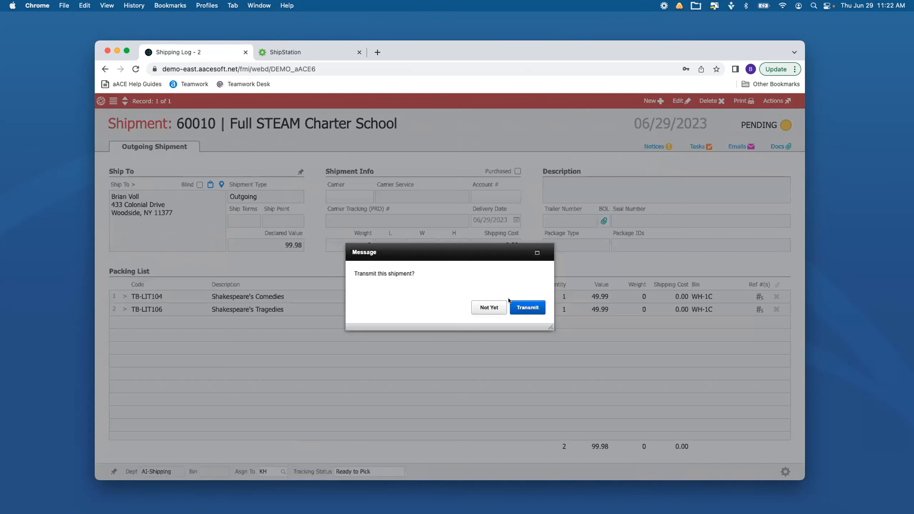
click(521, 308)
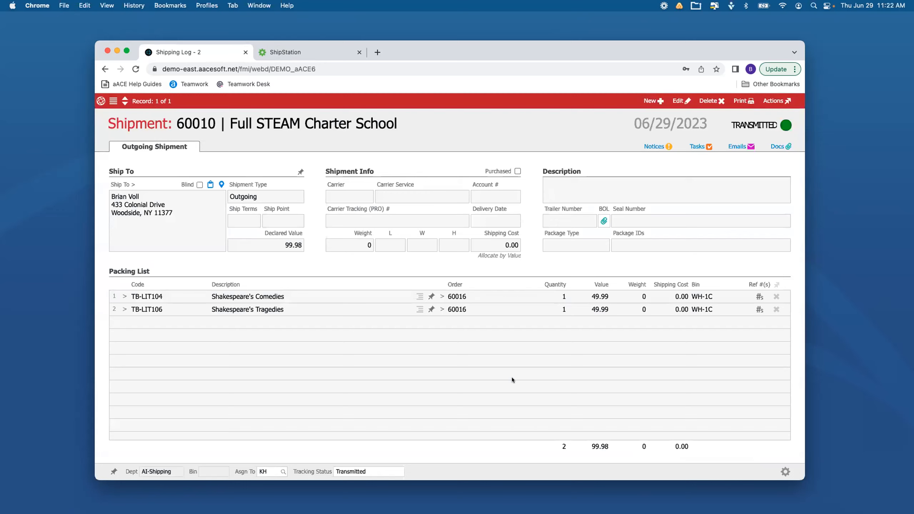
Switch to ShipStation, refresh the orders awaiting shipment, and open the newly transmitted order
click(322, 49)
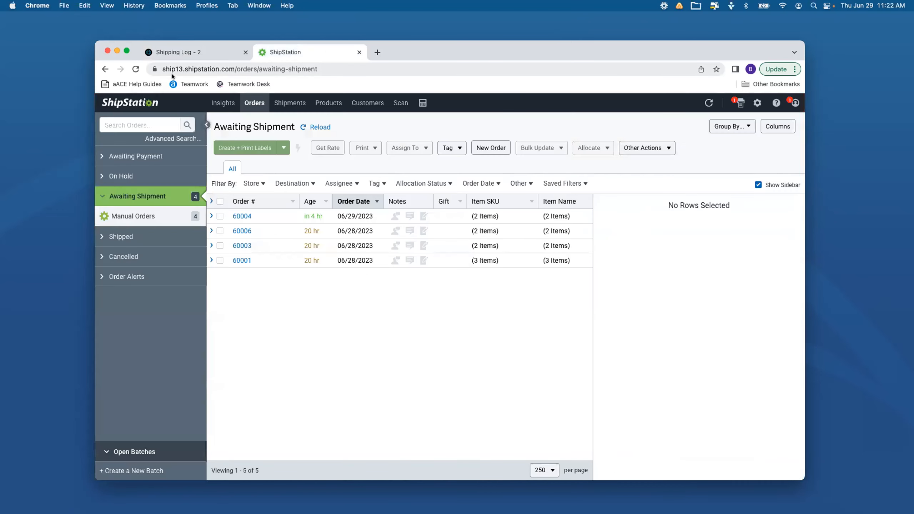
click(135, 69)
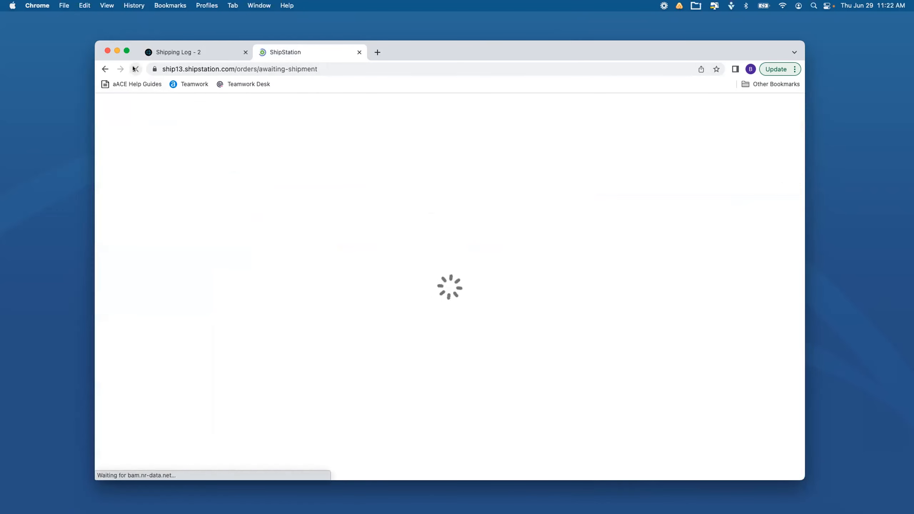
click(175, 50)
click(291, 51)
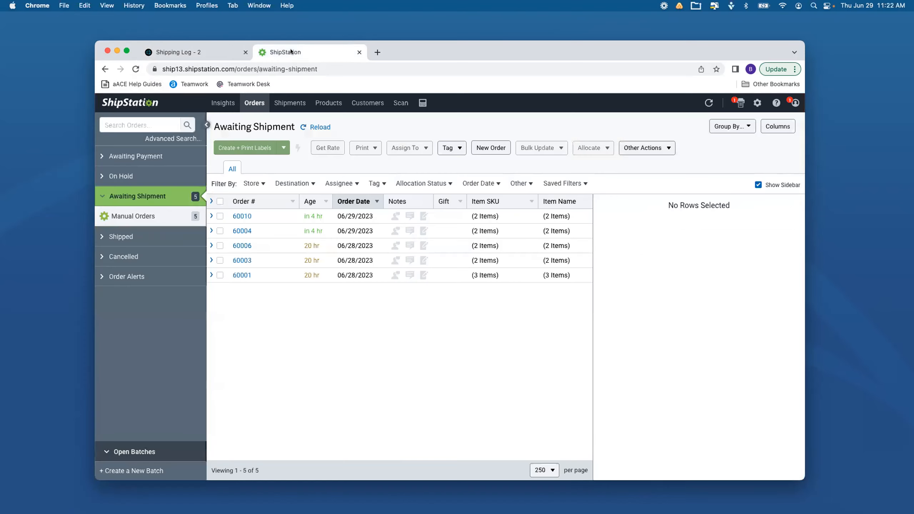
click(242, 216)
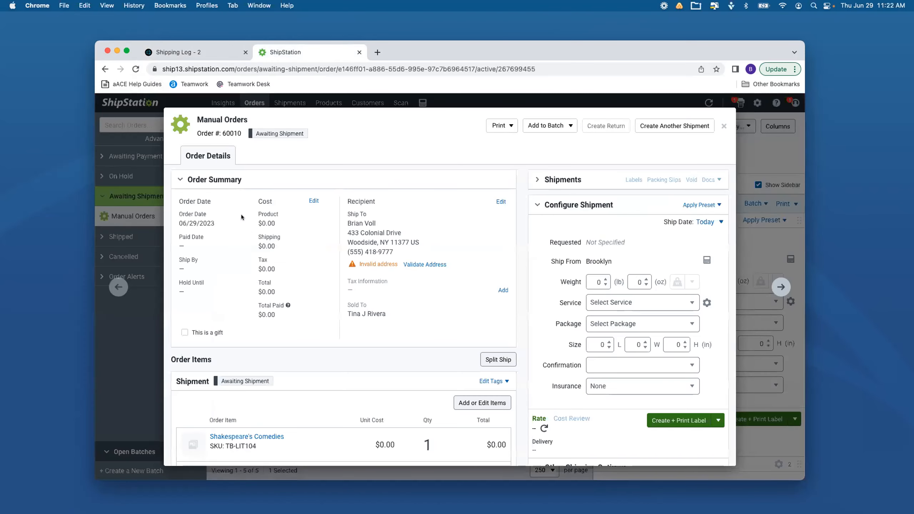